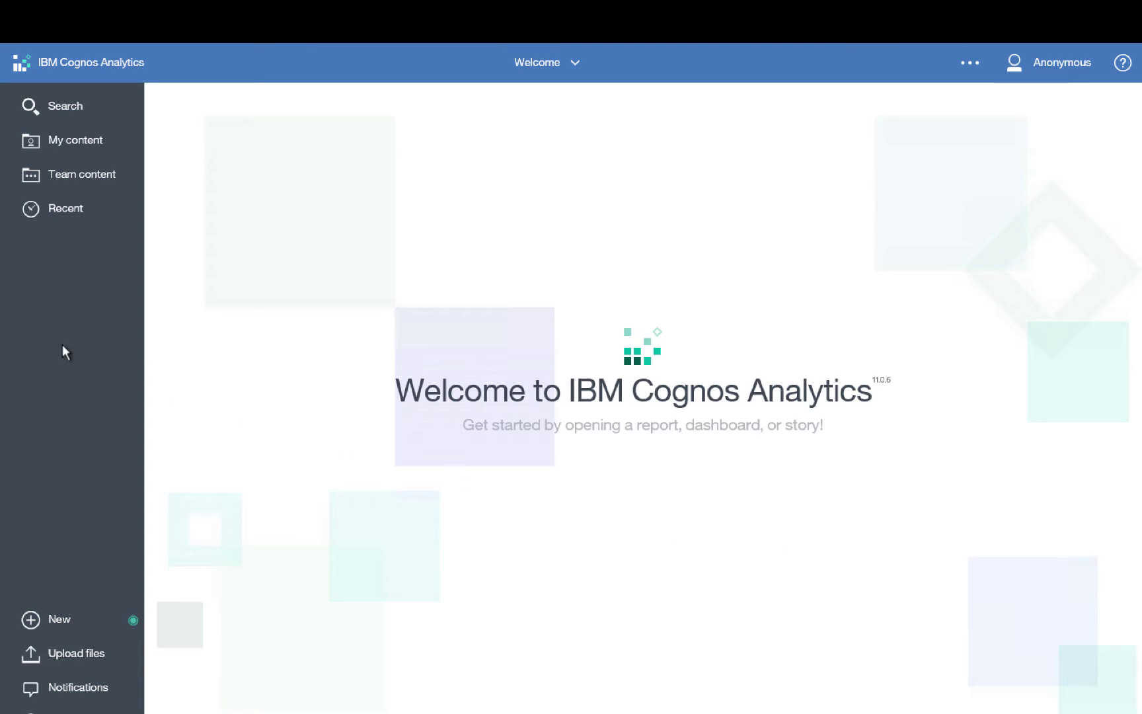
# Open Activation Summary with Forecast from Recently viewed and bring up actions for its Current 15m Compl Rate series.
pyautogui.click(70, 211)
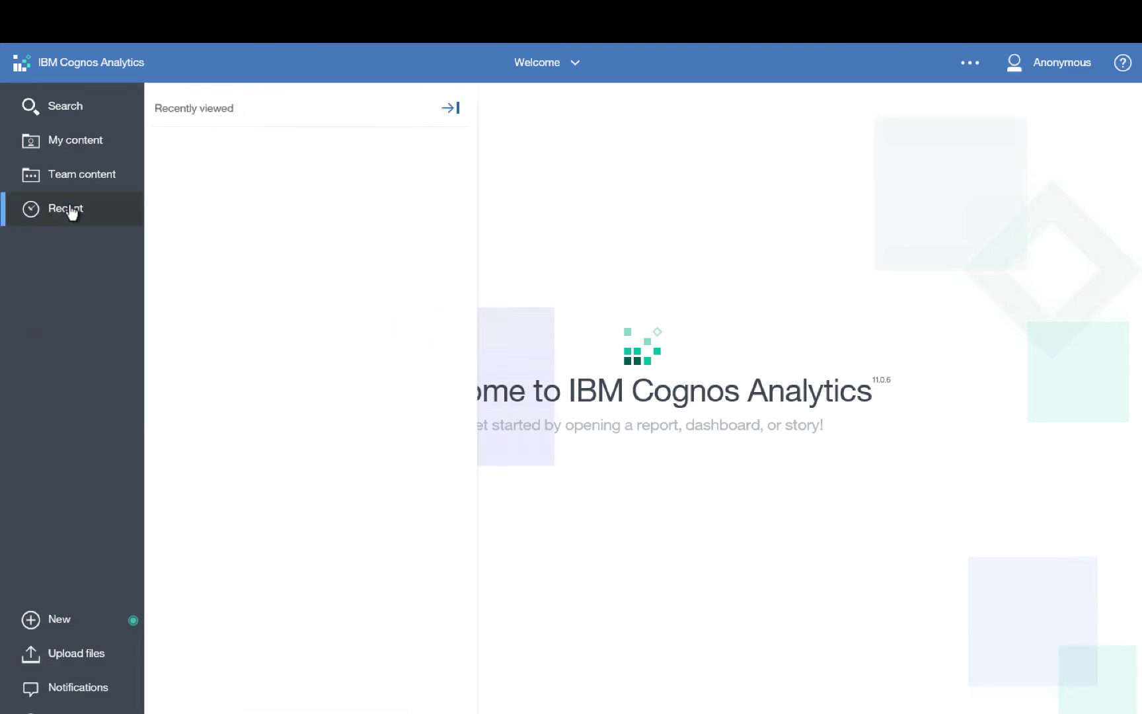
pyautogui.click(267, 145)
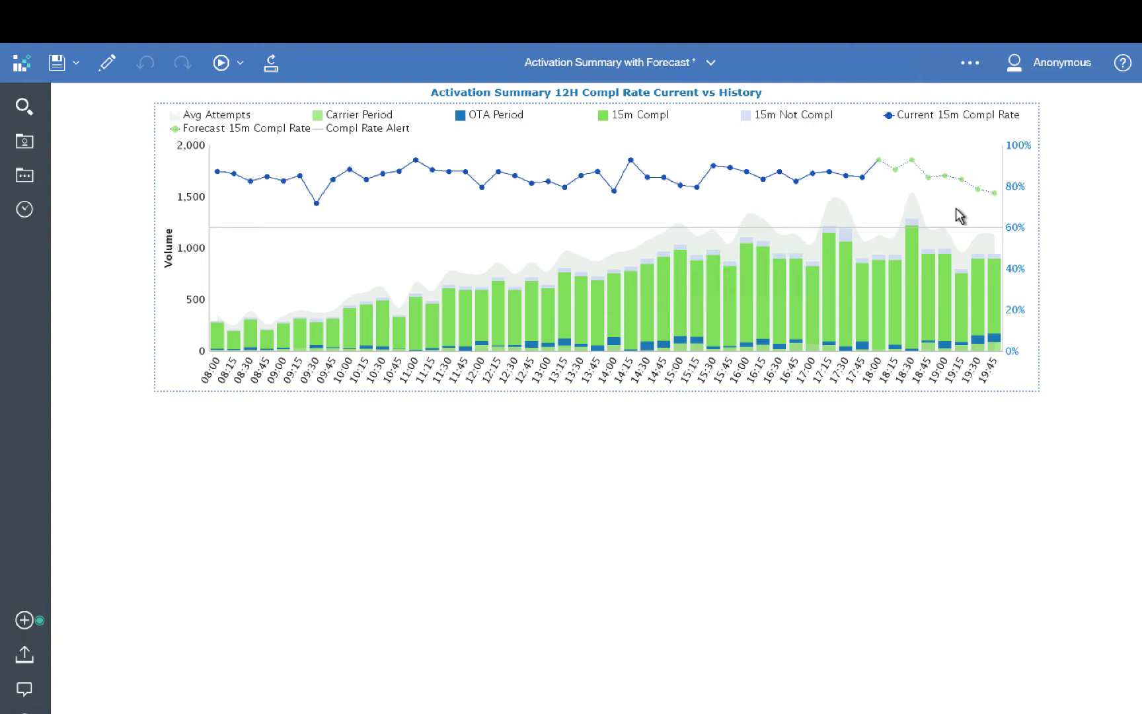
pyautogui.click(943, 116)
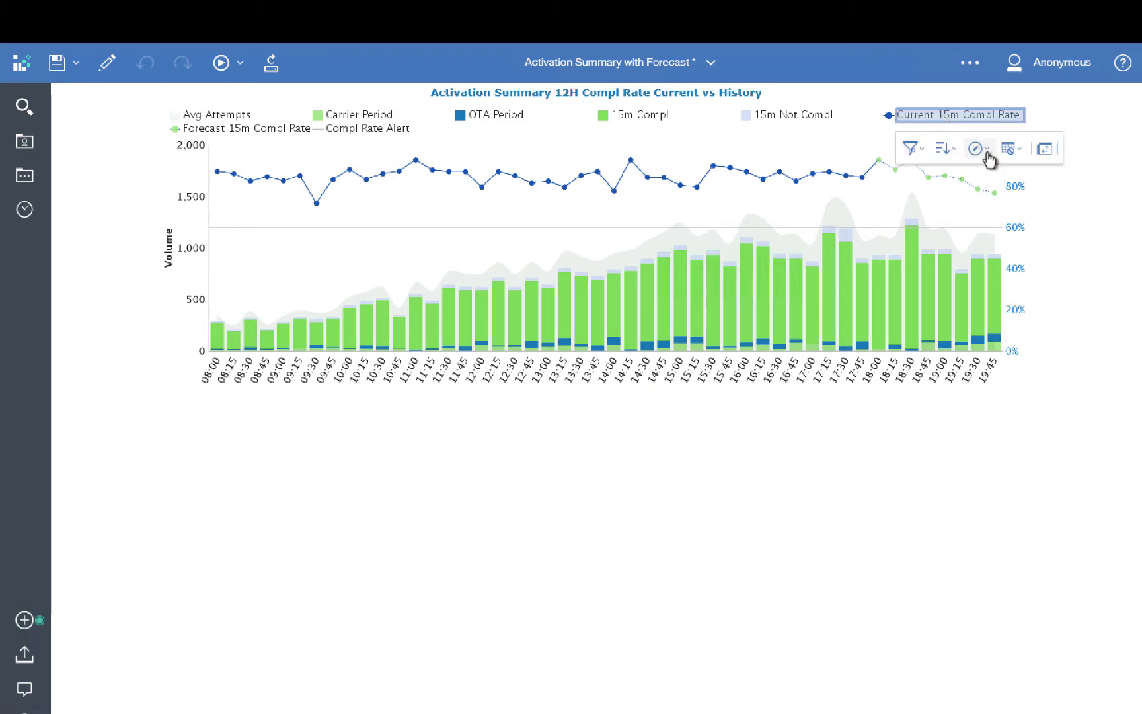
pyautogui.click(980, 148)
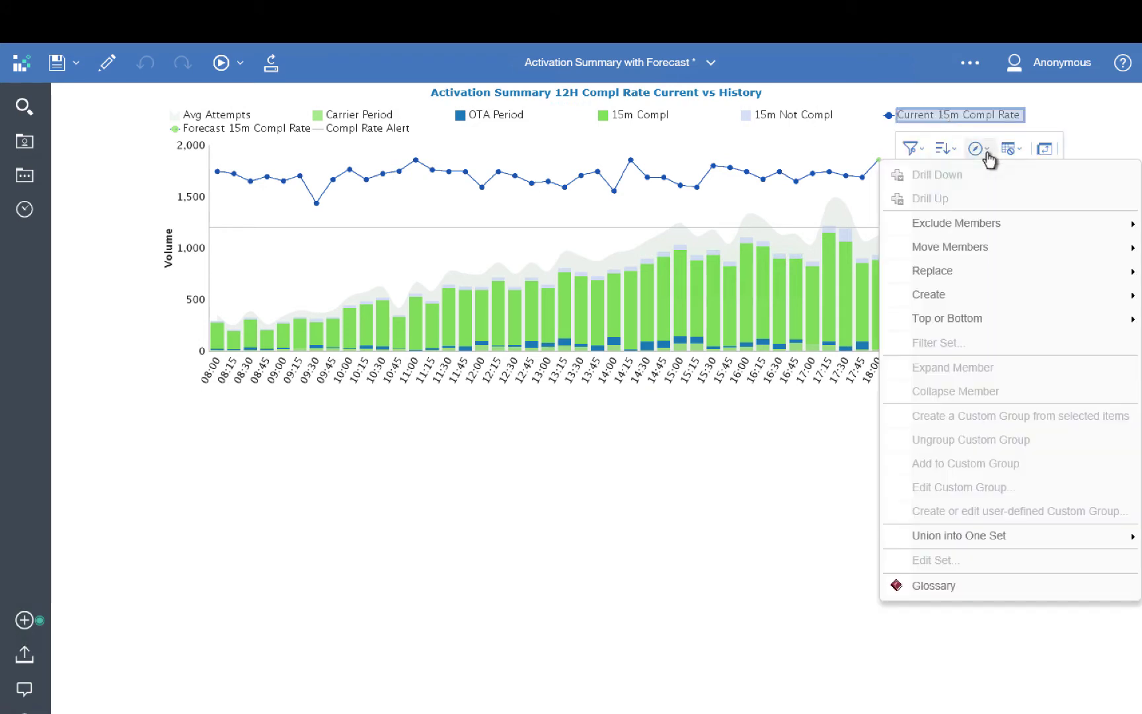
# Look up Current 15m Compl Rate in the glossary, read the OTA Period term under Activation KPIs, then close the window.
pyautogui.click(933, 586)
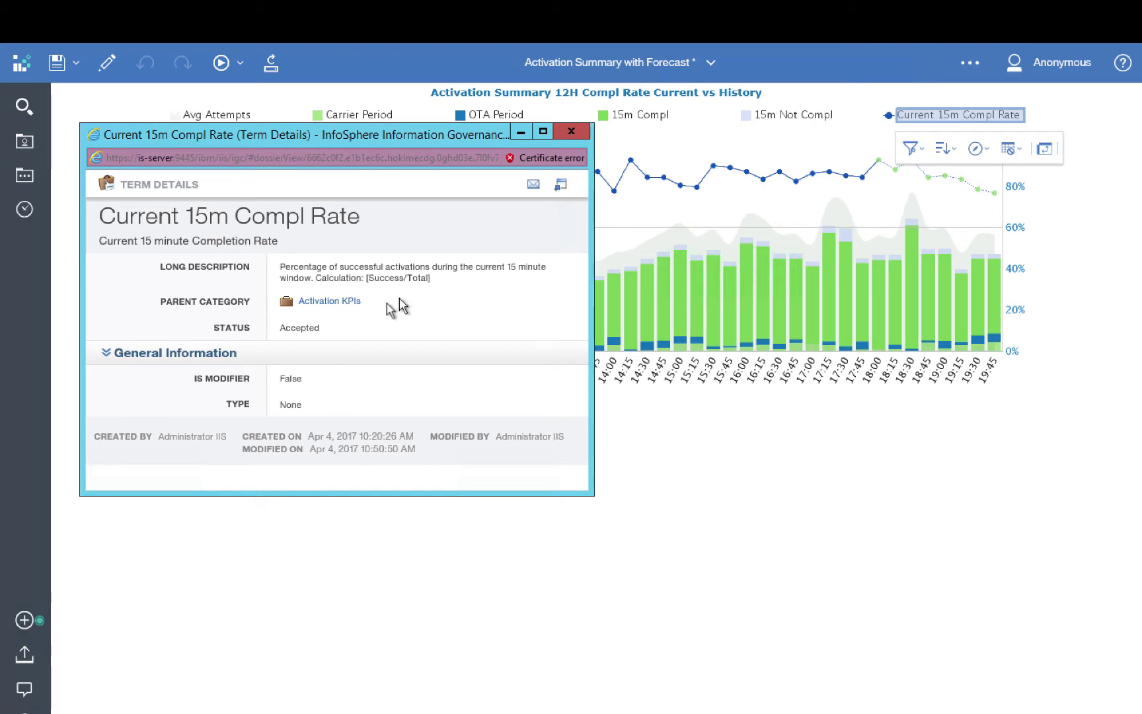
pyautogui.click(326, 302)
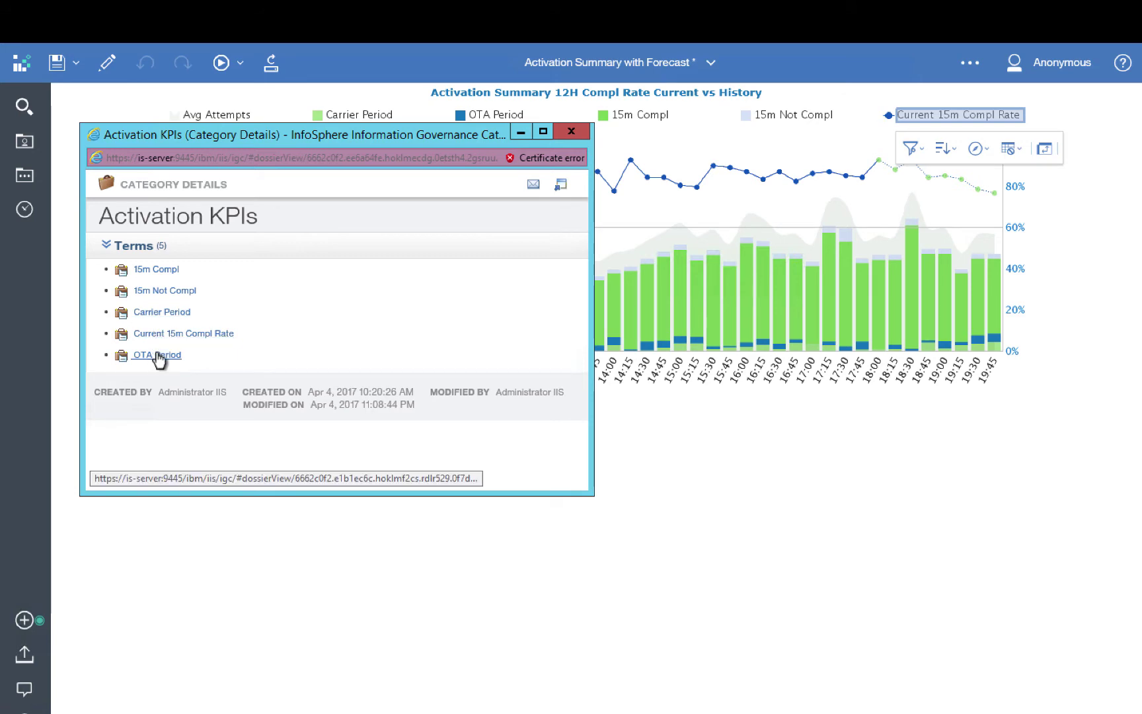
pyautogui.click(158, 355)
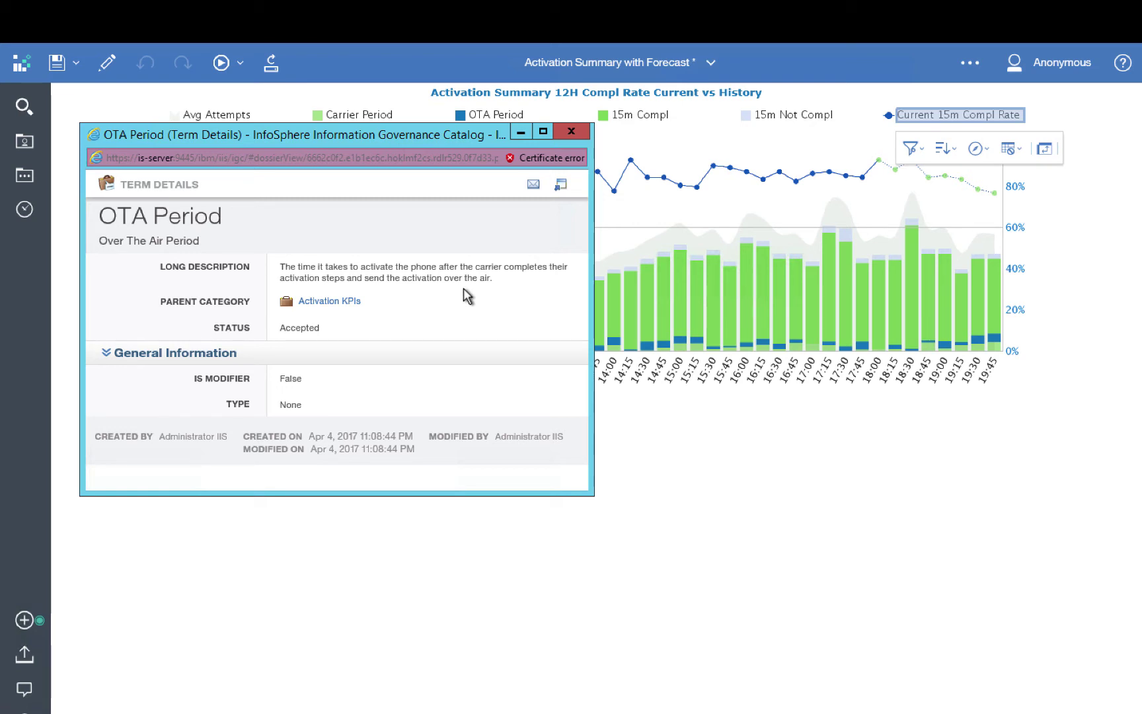
pyautogui.click(571, 131)
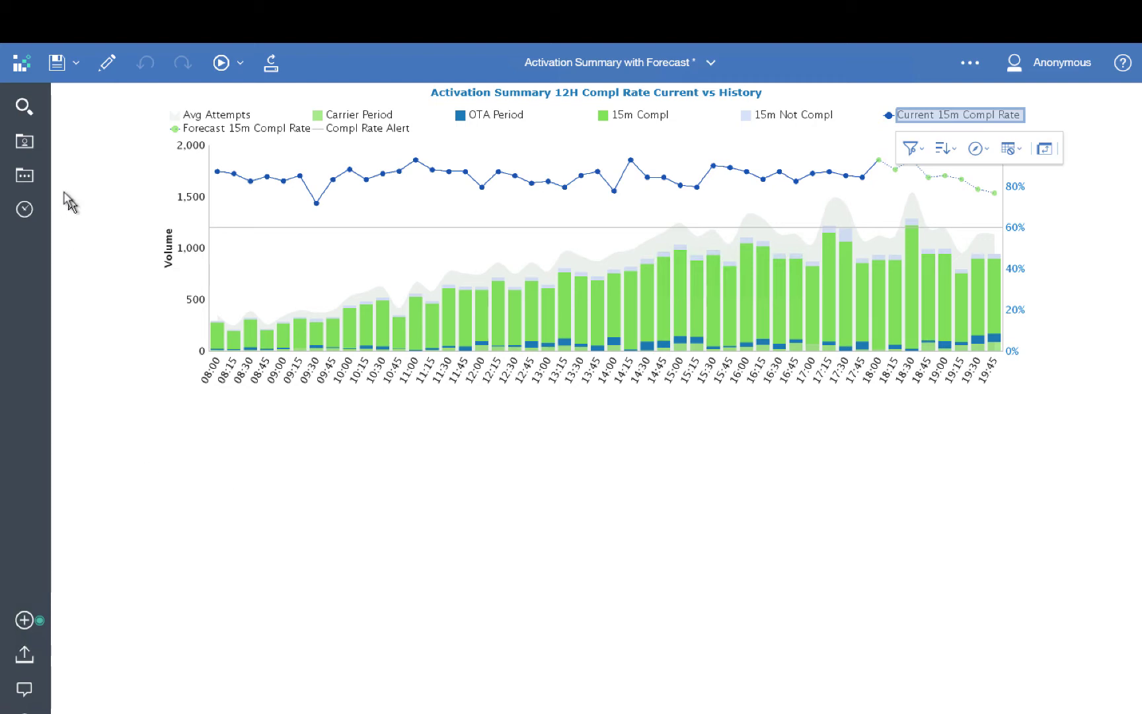
# Edit the report, expand CAPDEMO > Activations in the source tree, and view lineage for the Success measure.
pyautogui.click(107, 64)
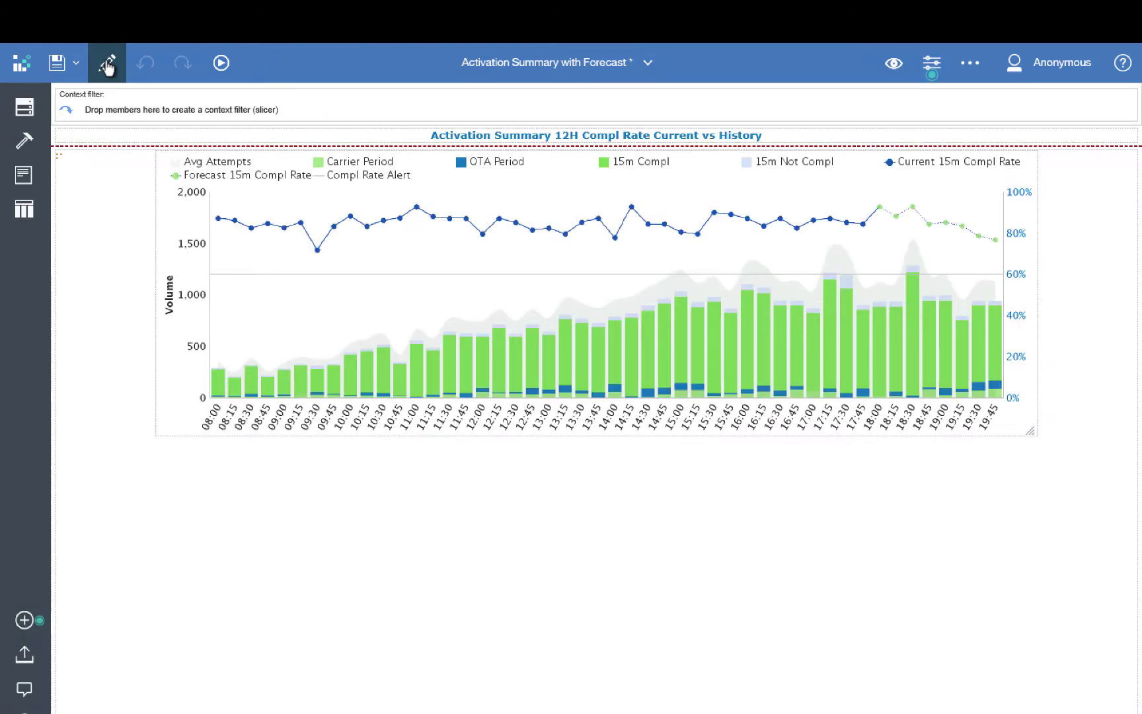
pyautogui.click(24, 105)
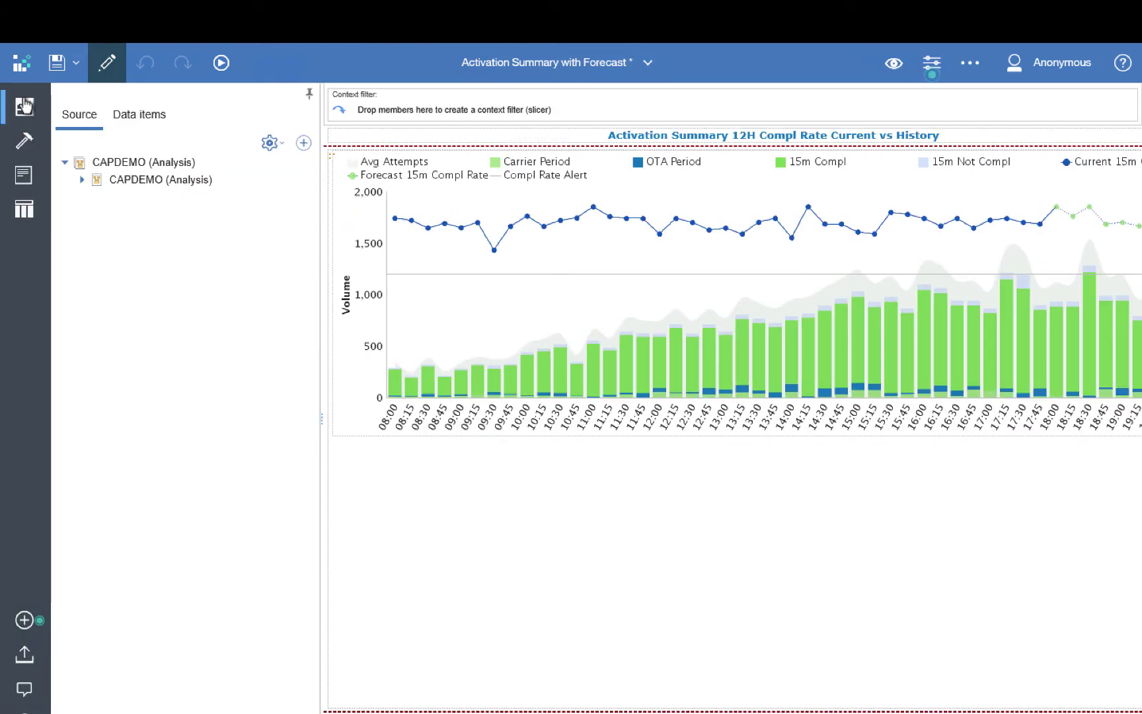
pyautogui.click(80, 180)
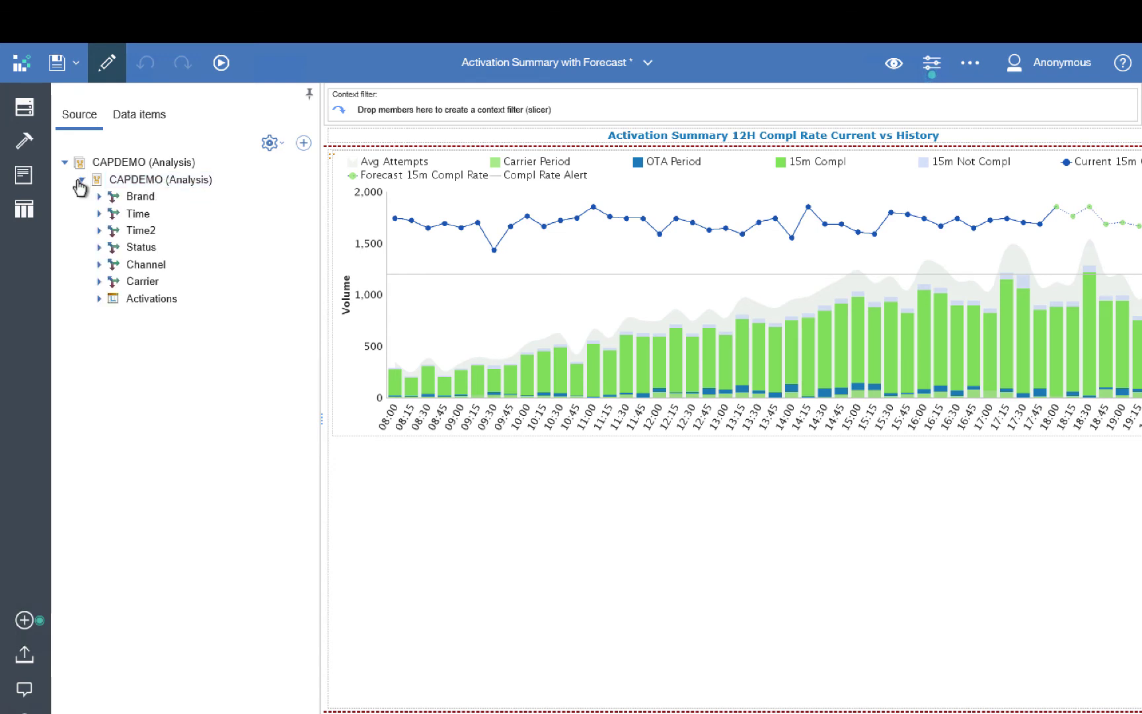
pyautogui.click(98, 299)
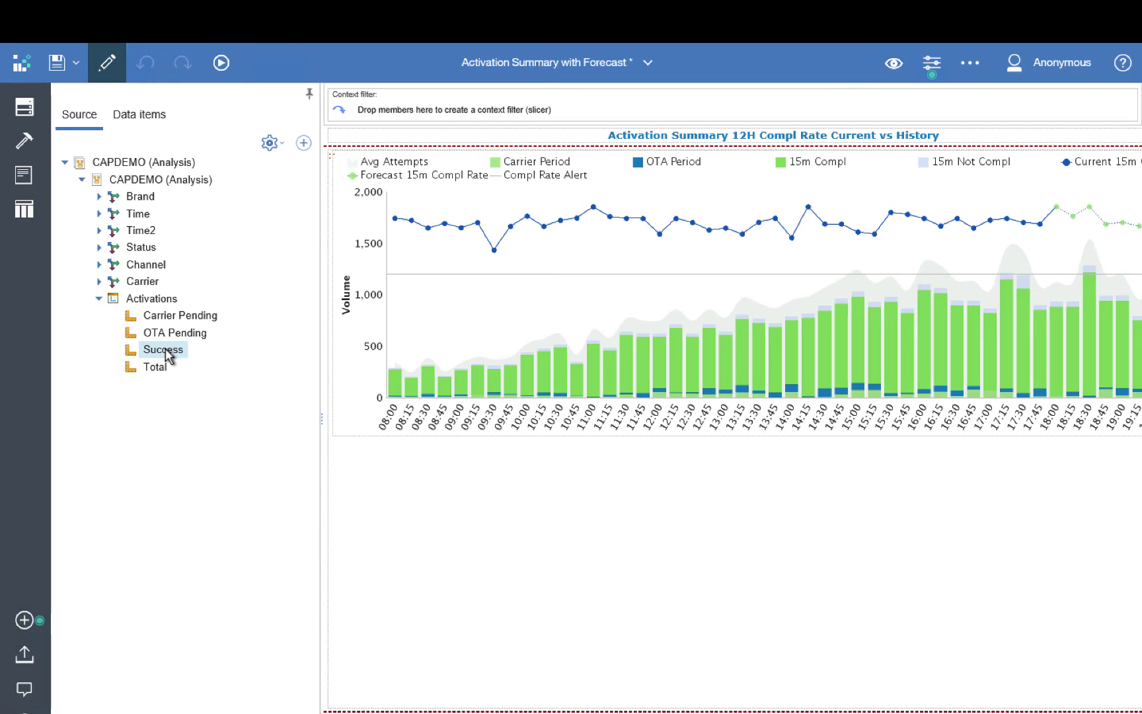
pyautogui.rightClick(170, 357)
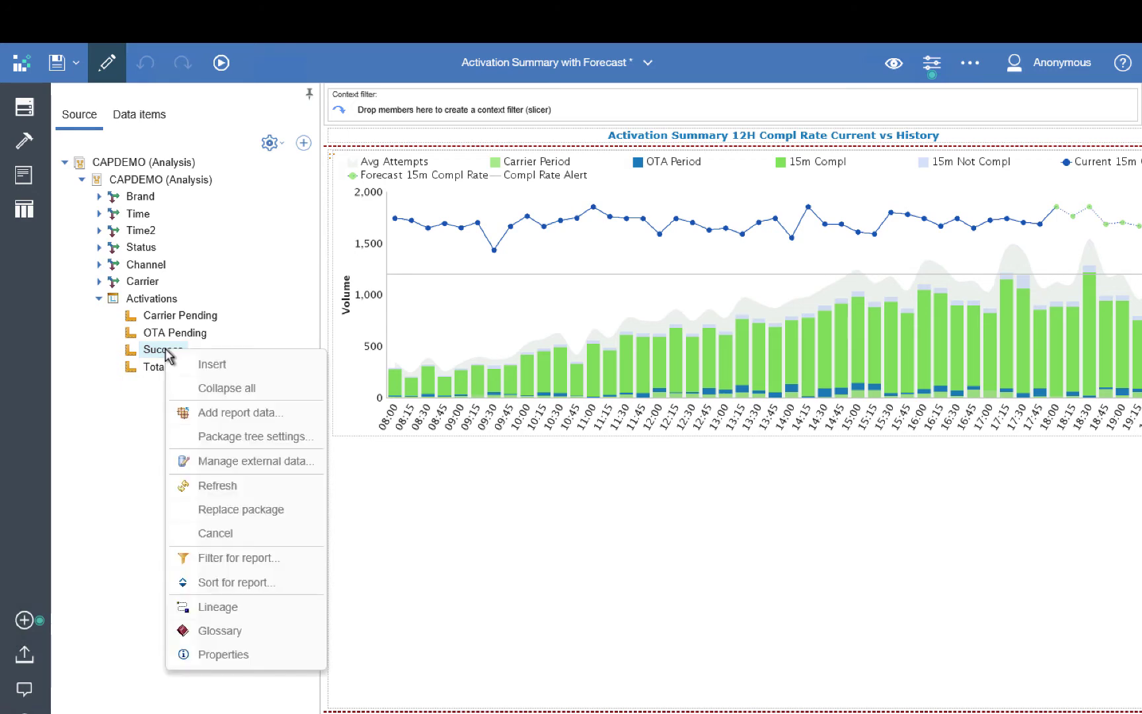
pyautogui.click(218, 607)
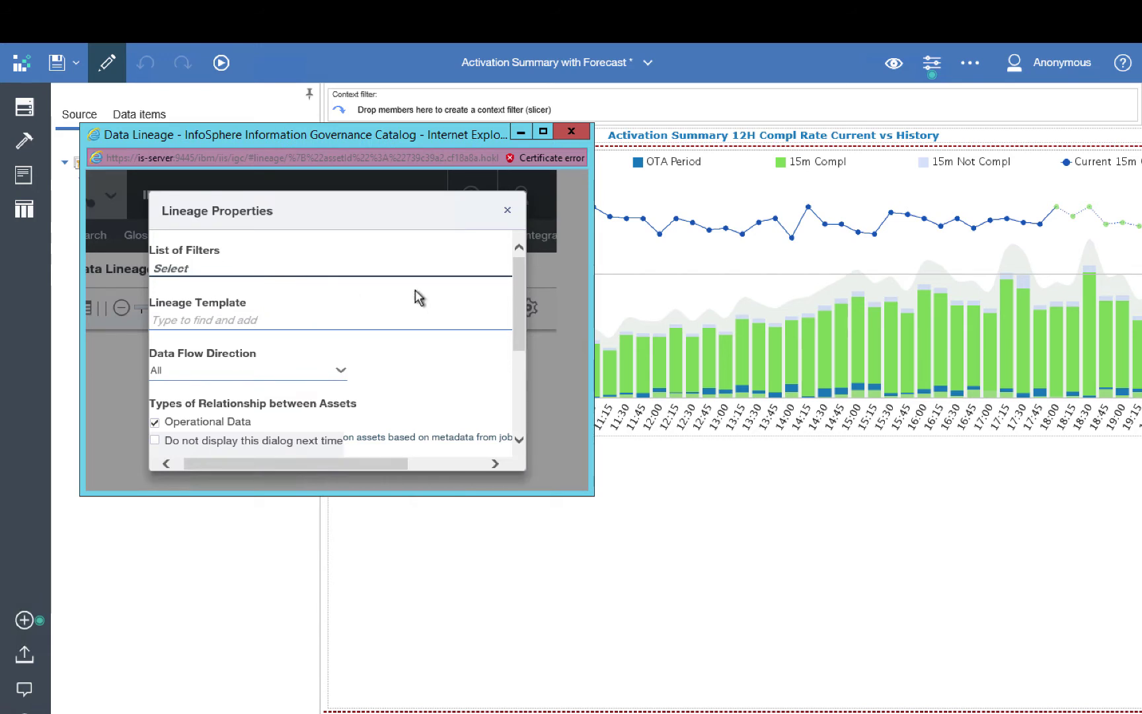
# Apply the DBS to ODS lineage filter and run the lineage.
pyautogui.moveTo(258, 462); pyautogui.dragTo(220, 461)
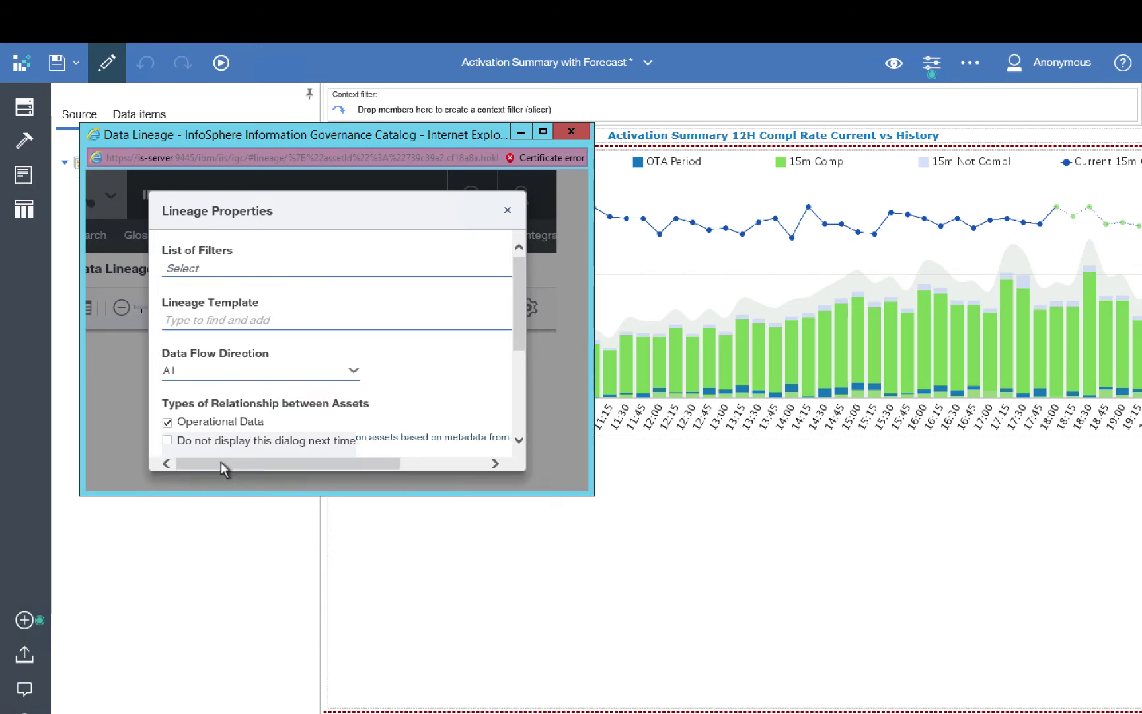
pyautogui.click(310, 271)
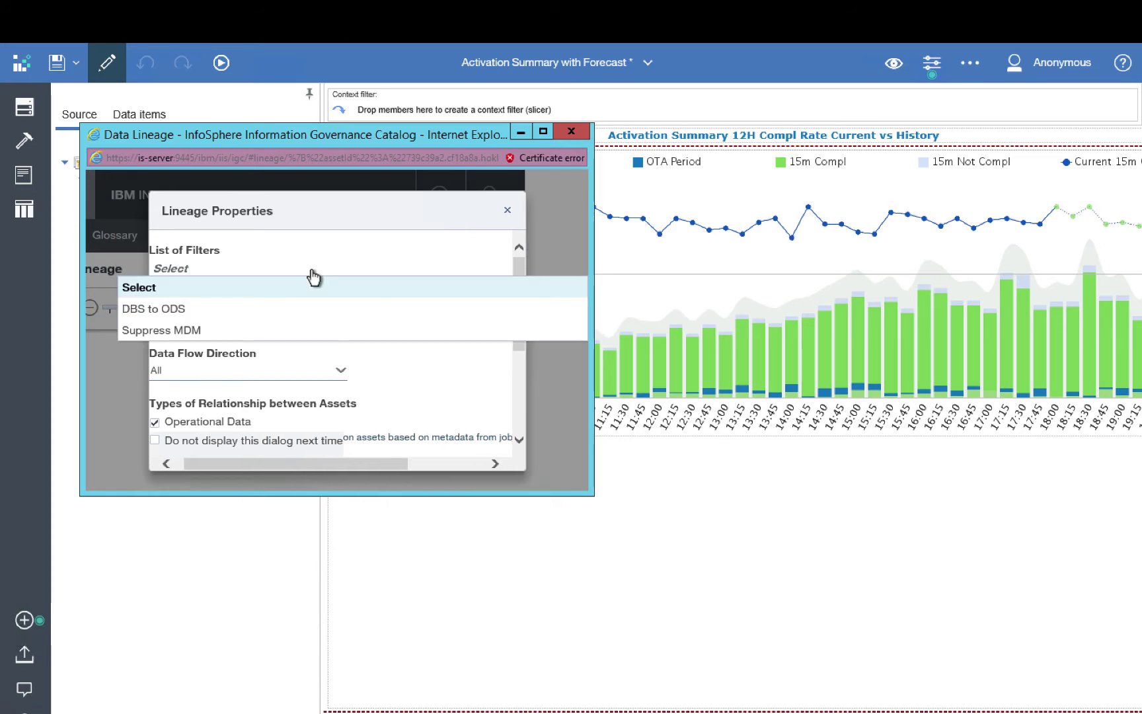
pyautogui.click(452, 308)
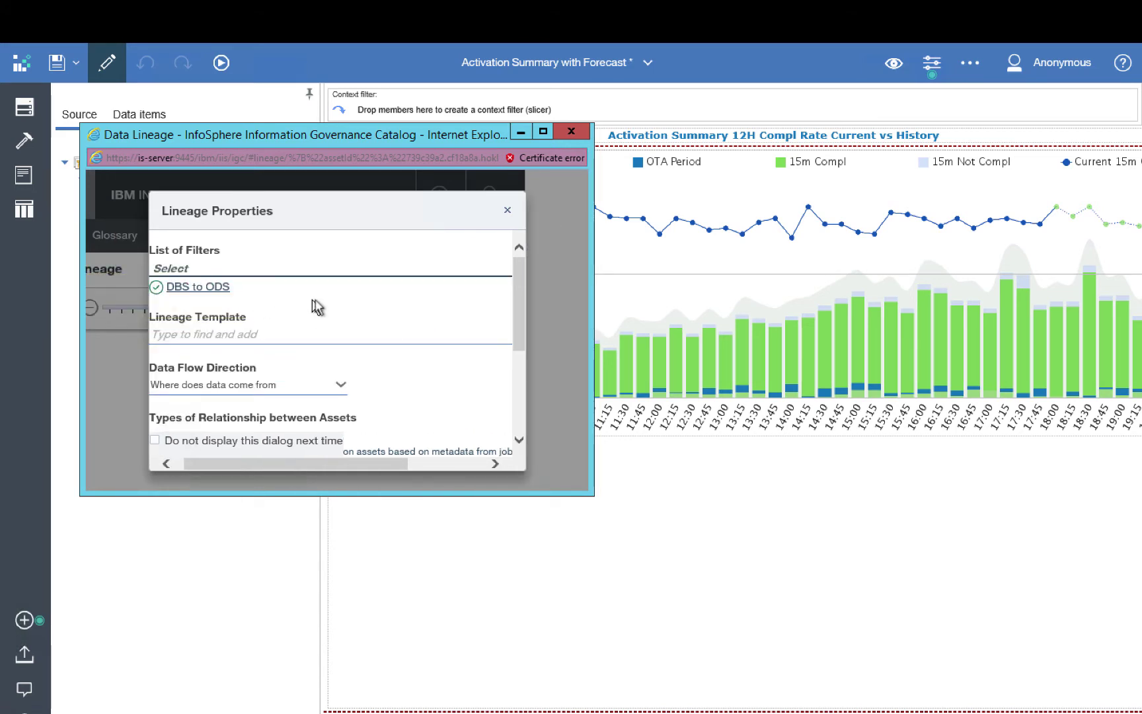
pyautogui.moveTo(519, 301); pyautogui.dragTo(524, 421)
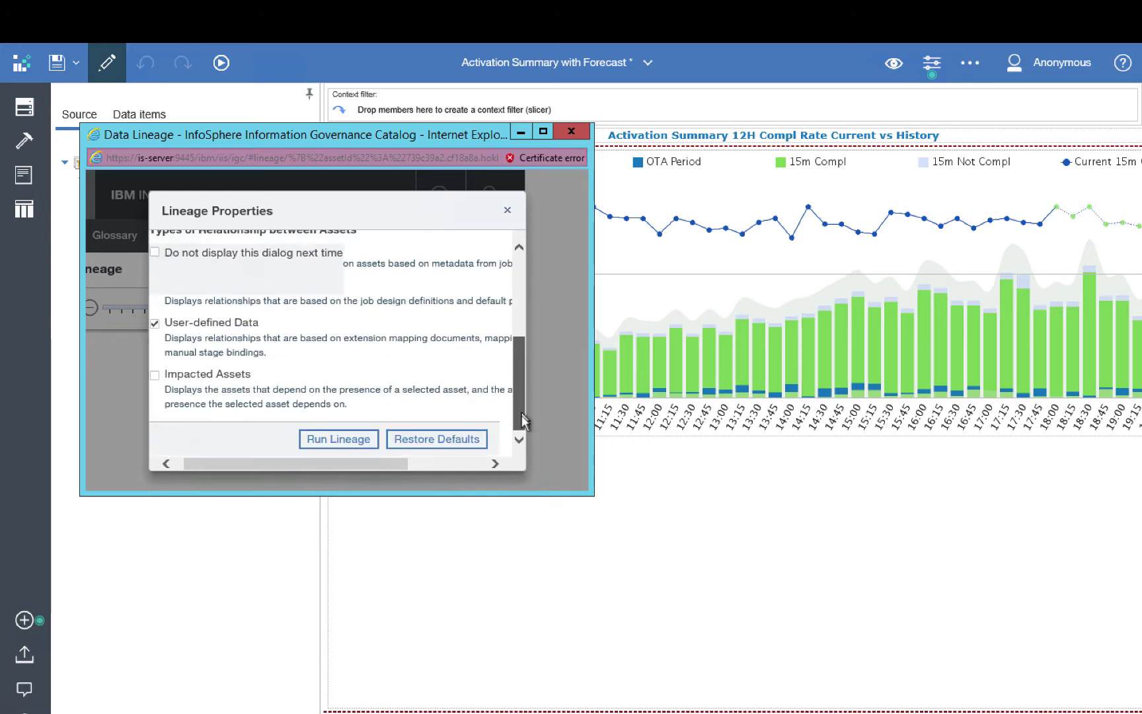
pyautogui.click(338, 439)
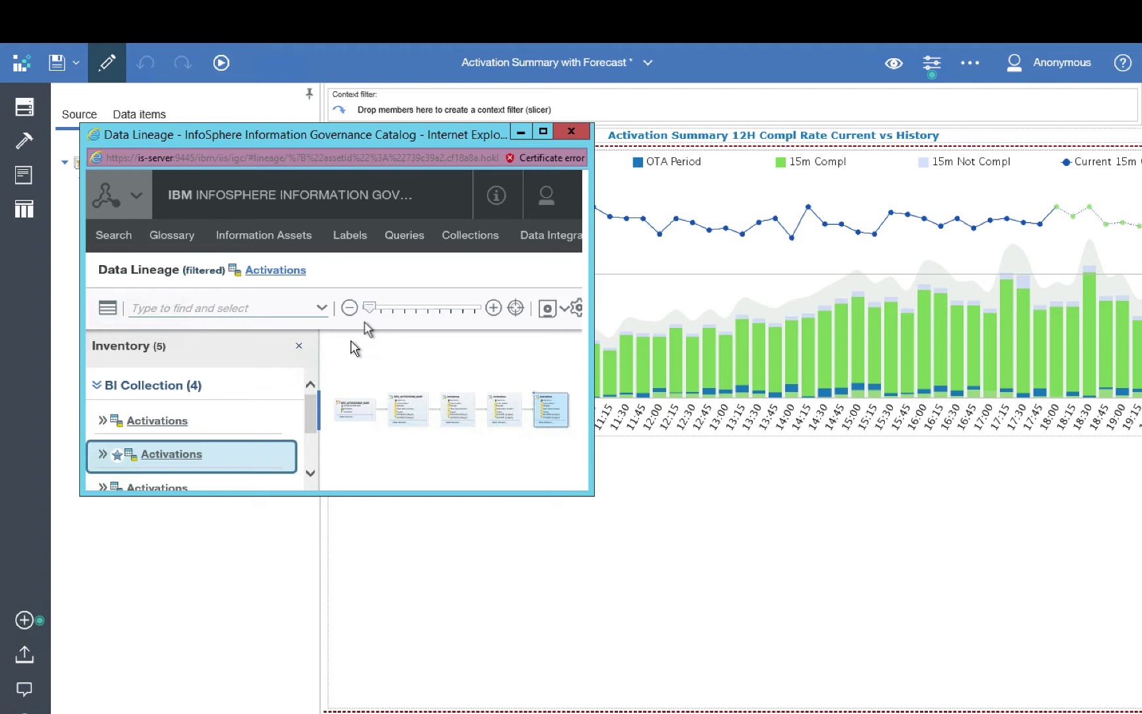
# Zoom and pan the lineage graph to the RTM_ACTIVATIONS_BASE table, browse Information Assets, then close the window.
pyautogui.click(494, 308)
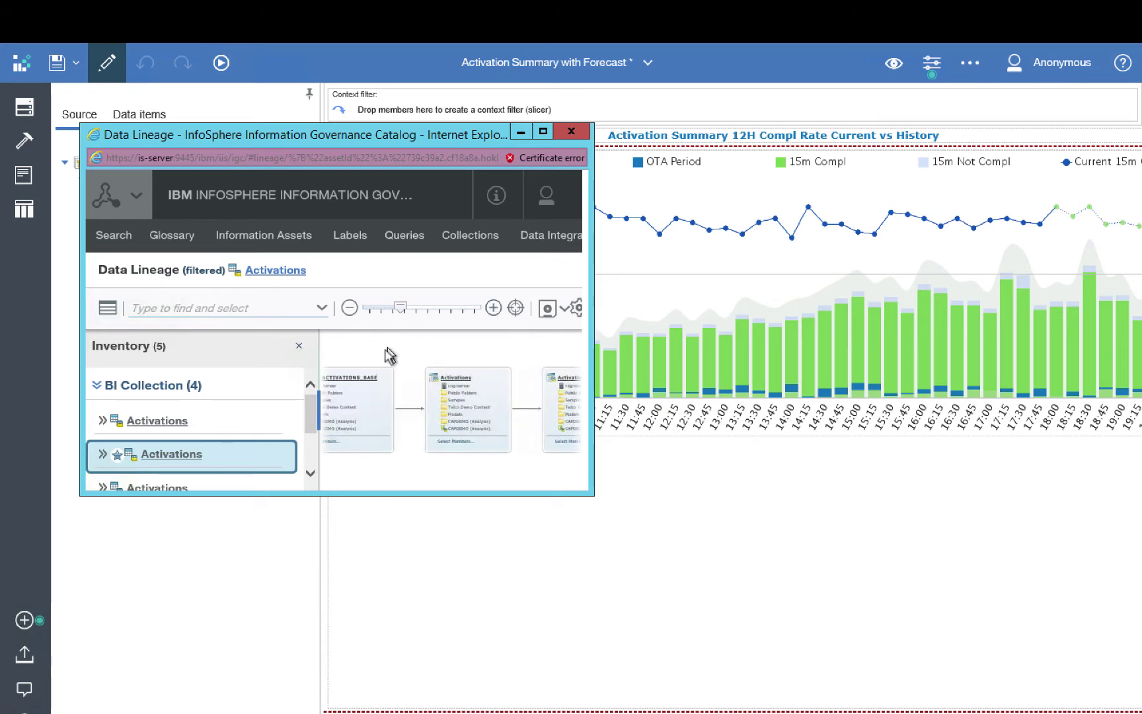
pyautogui.scroll(2, 388, 356)
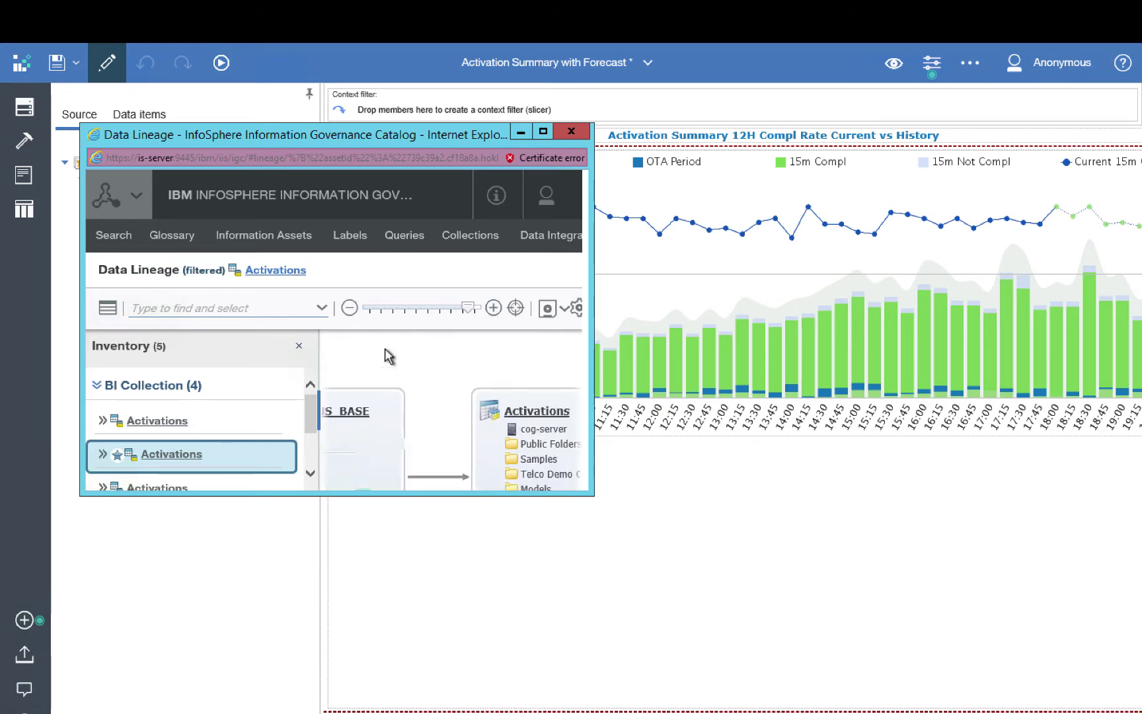
pyautogui.moveTo(388, 355); pyautogui.dragTo(555, 355)
pyautogui.moveTo(426, 360); pyautogui.dragTo(574, 360)
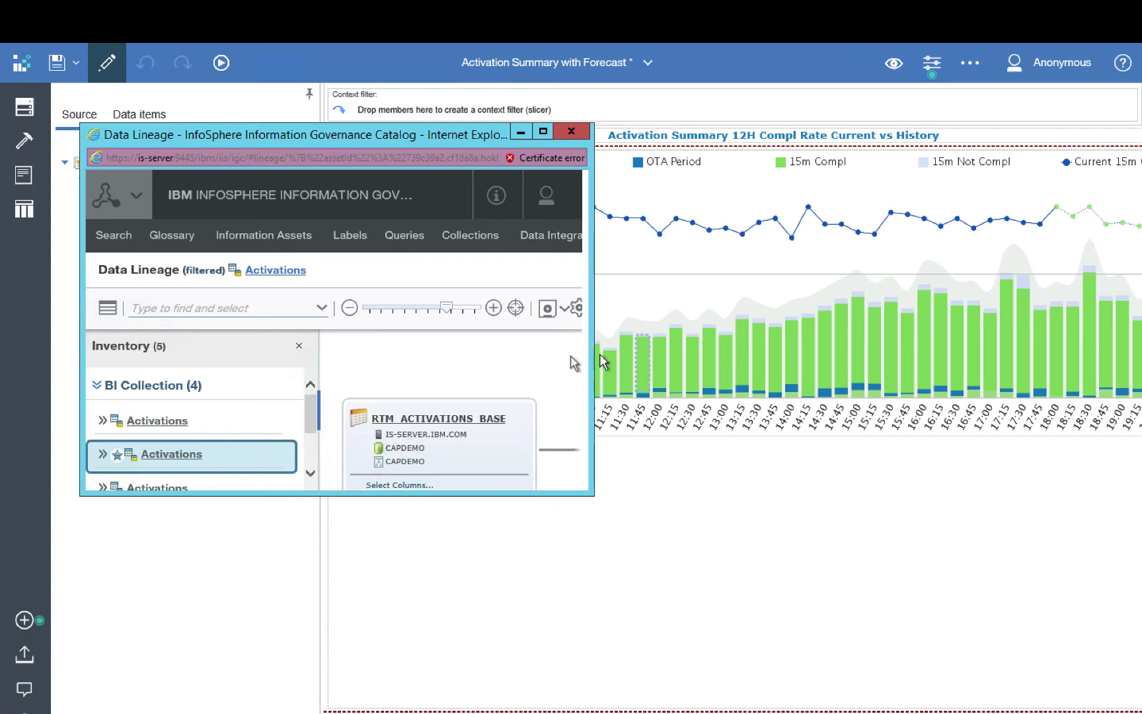
pyautogui.moveTo(467, 360); pyautogui.dragTo(468, 337)
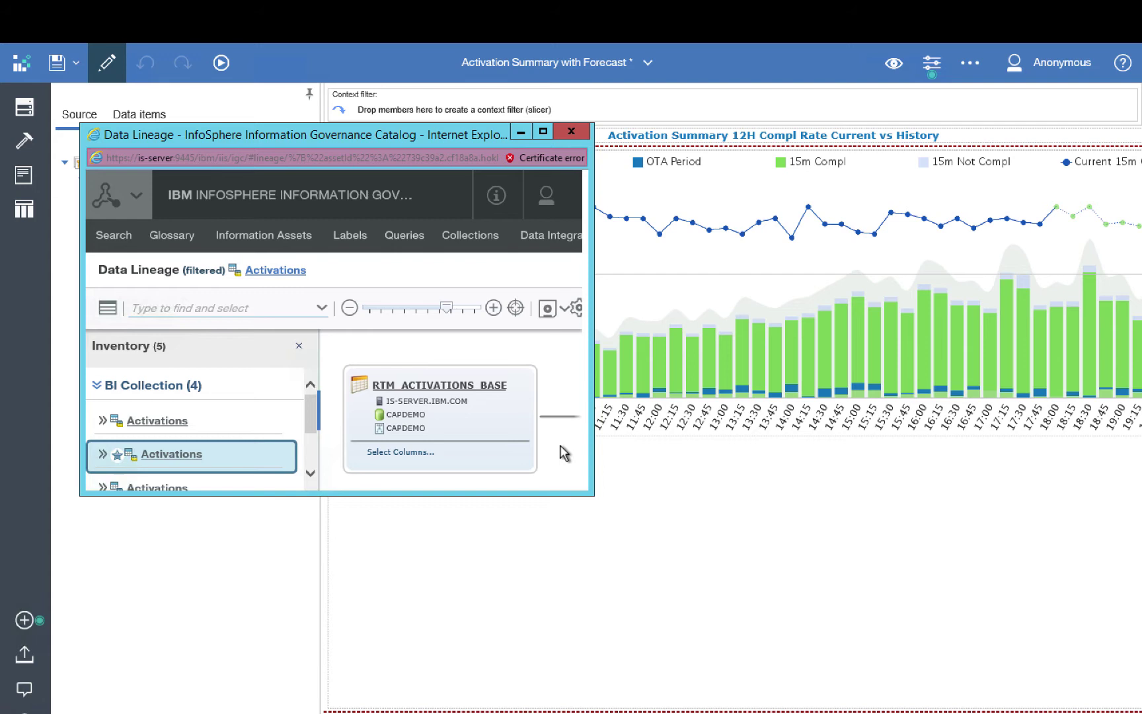
pyautogui.click(255, 238)
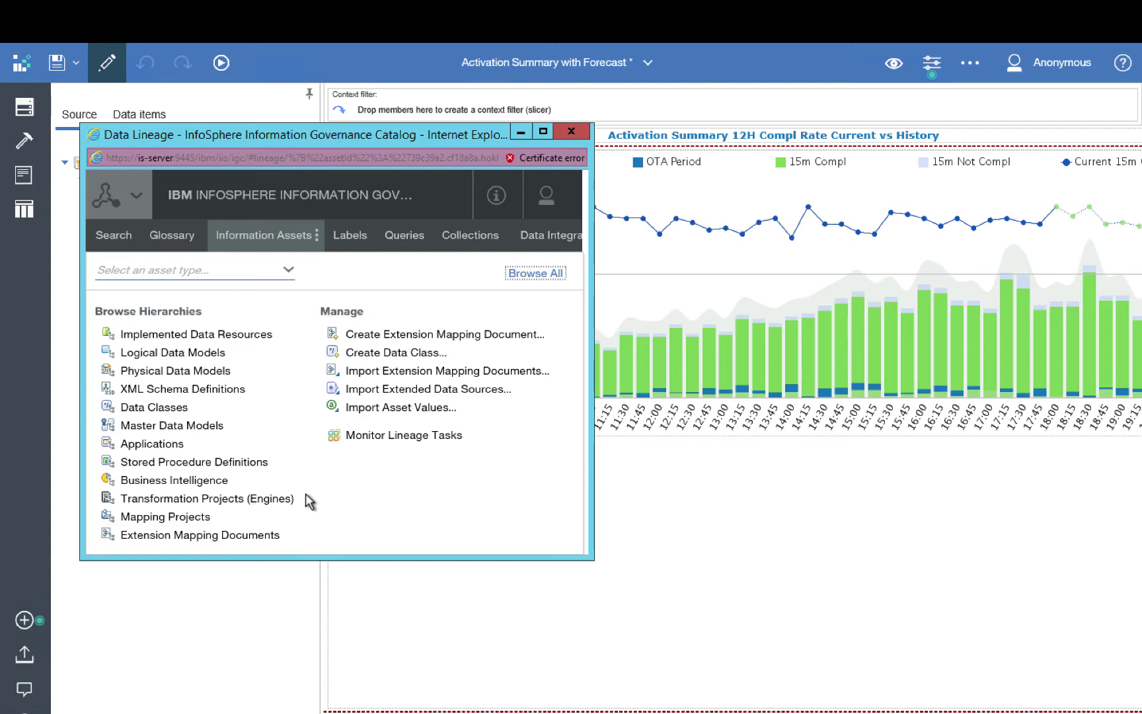
pyautogui.click(571, 136)
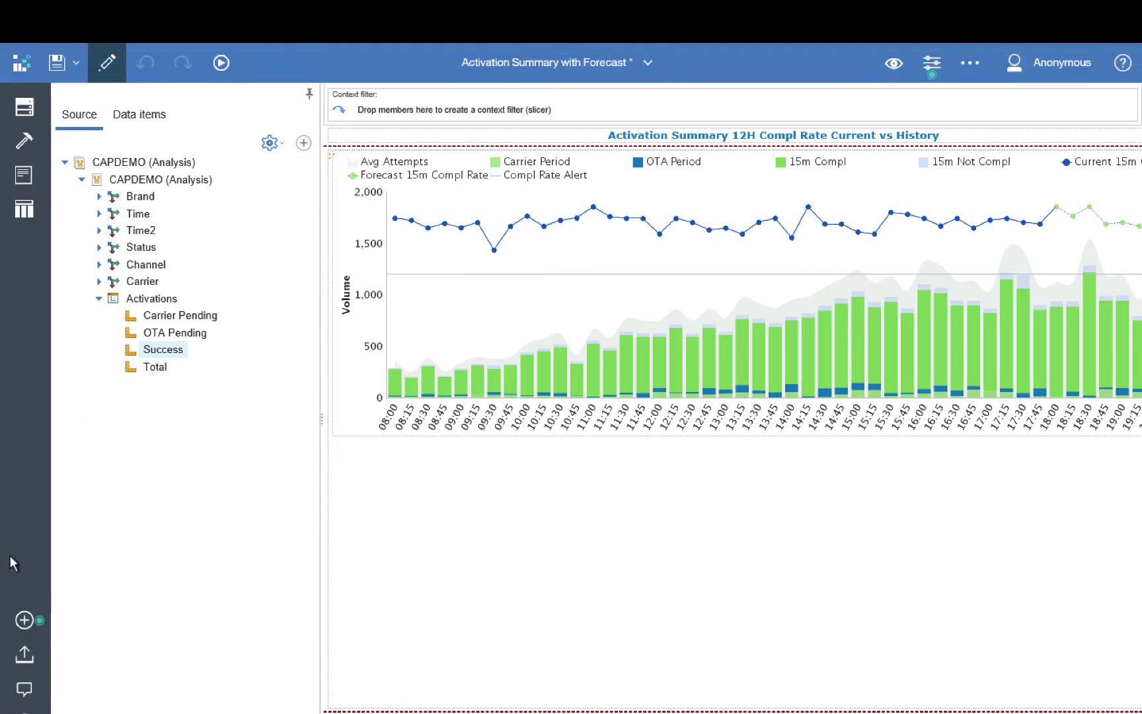
# Create a single-page dashboard using a multi-panel layout template.
pyautogui.click(24, 622)
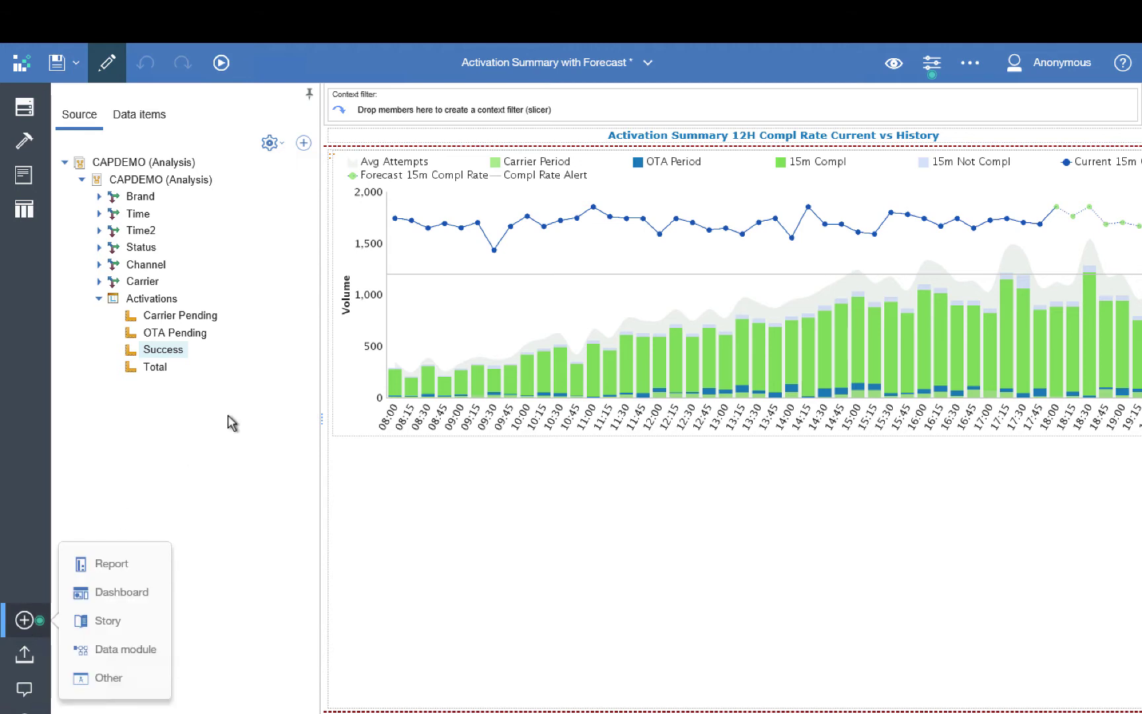
pyautogui.click(123, 593)
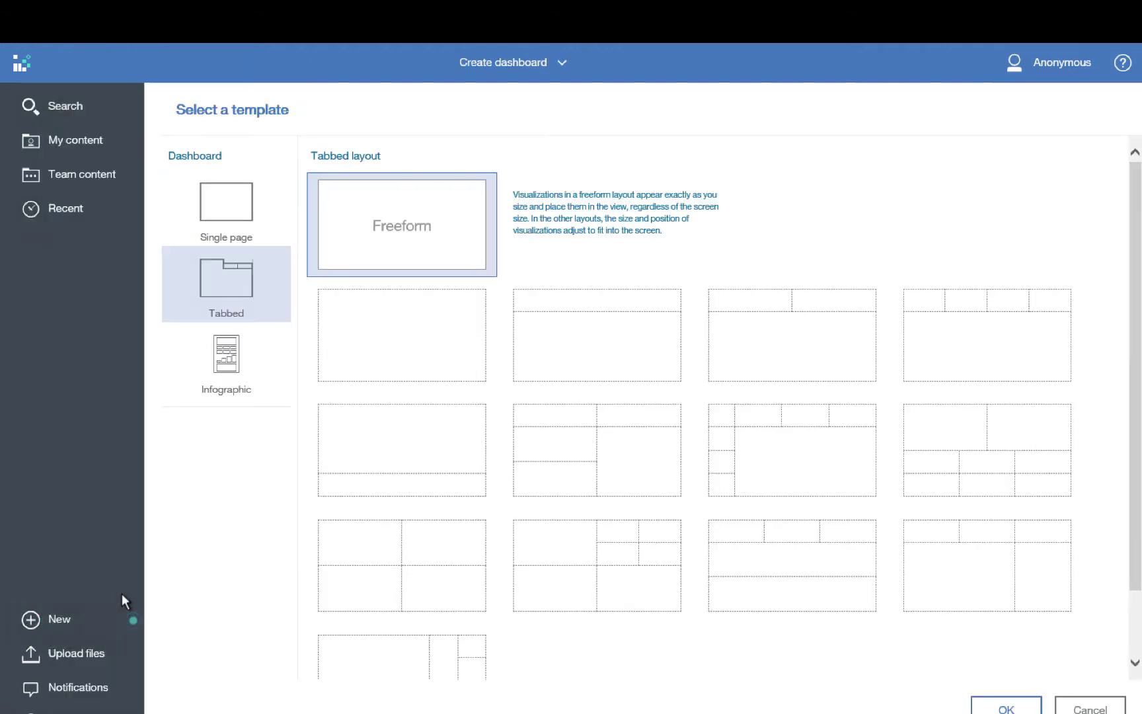
pyautogui.click(225, 208)
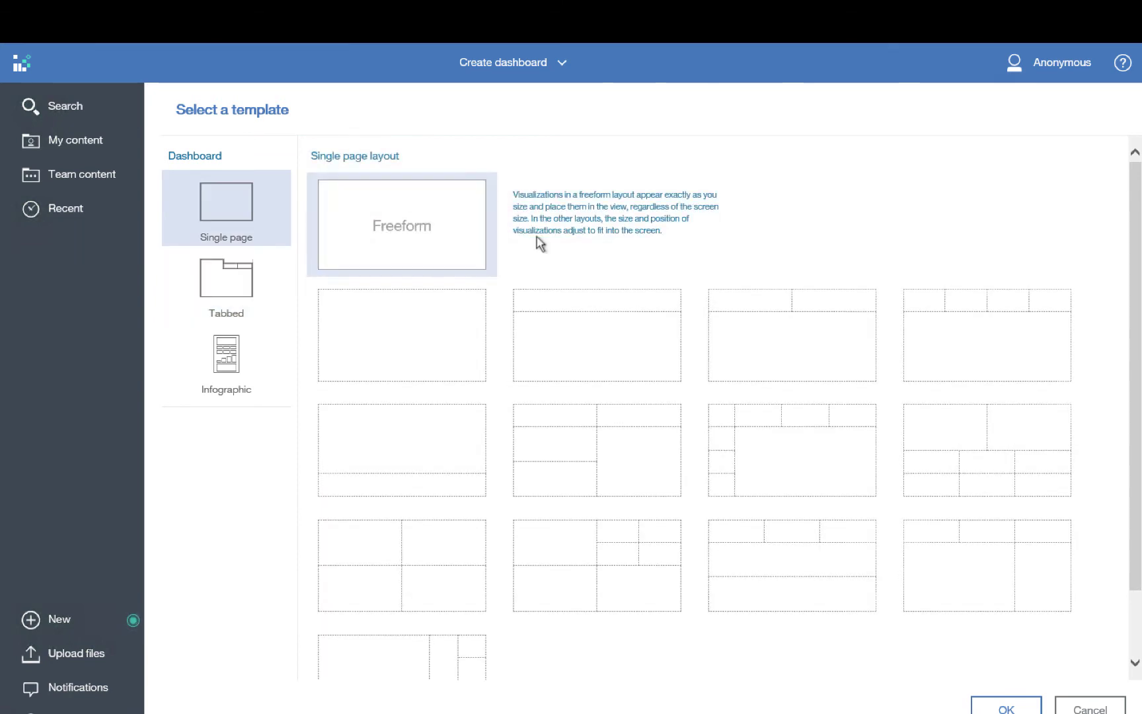
pyautogui.click(788, 571)
pyautogui.click(1008, 707)
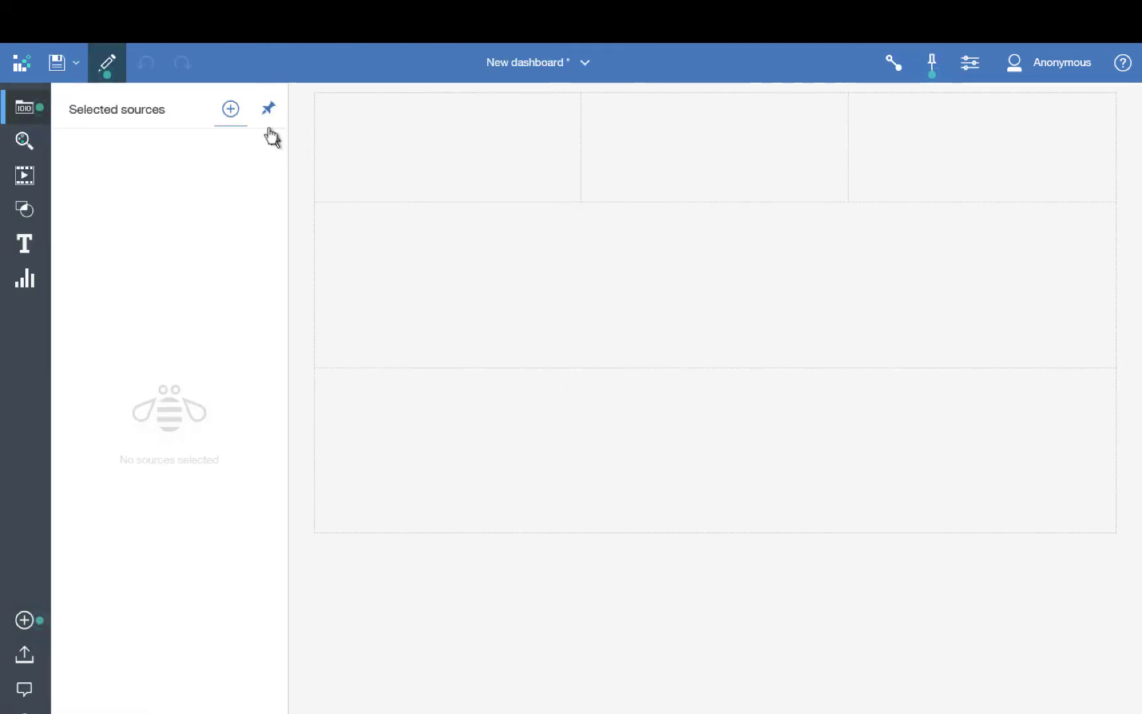
# Add CAPDEMO (Analysis) from Team content > Samples > Telco Demo Content > Models as the source.
pyautogui.click(230, 110)
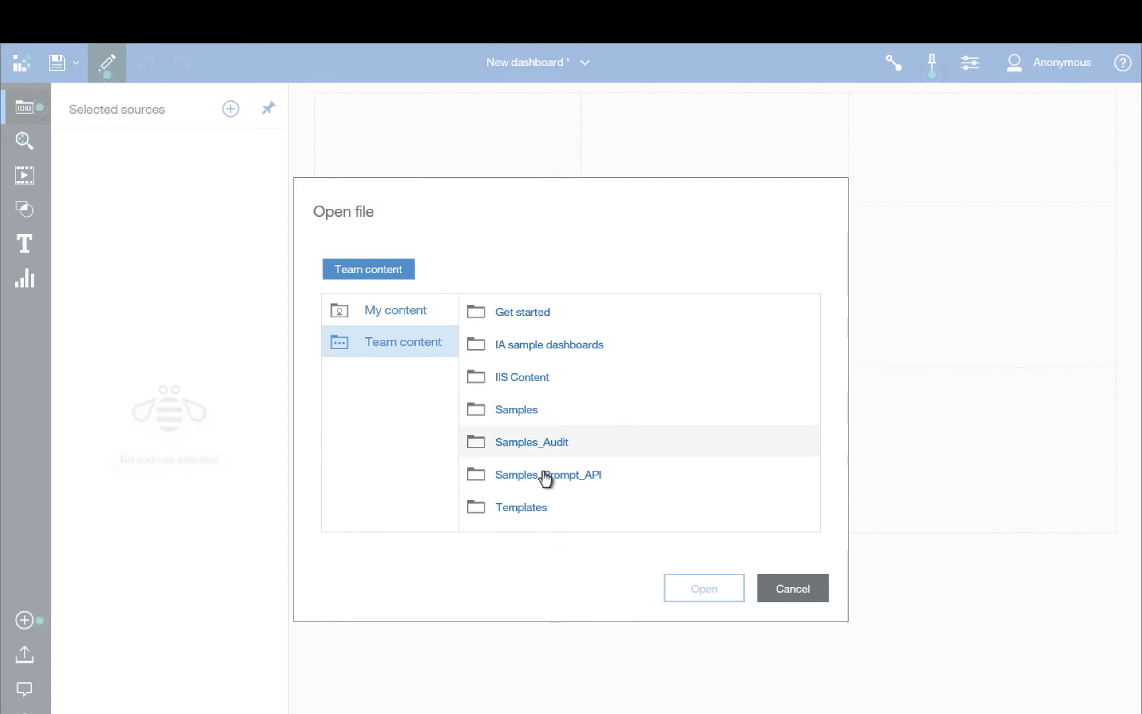
pyautogui.click(524, 413)
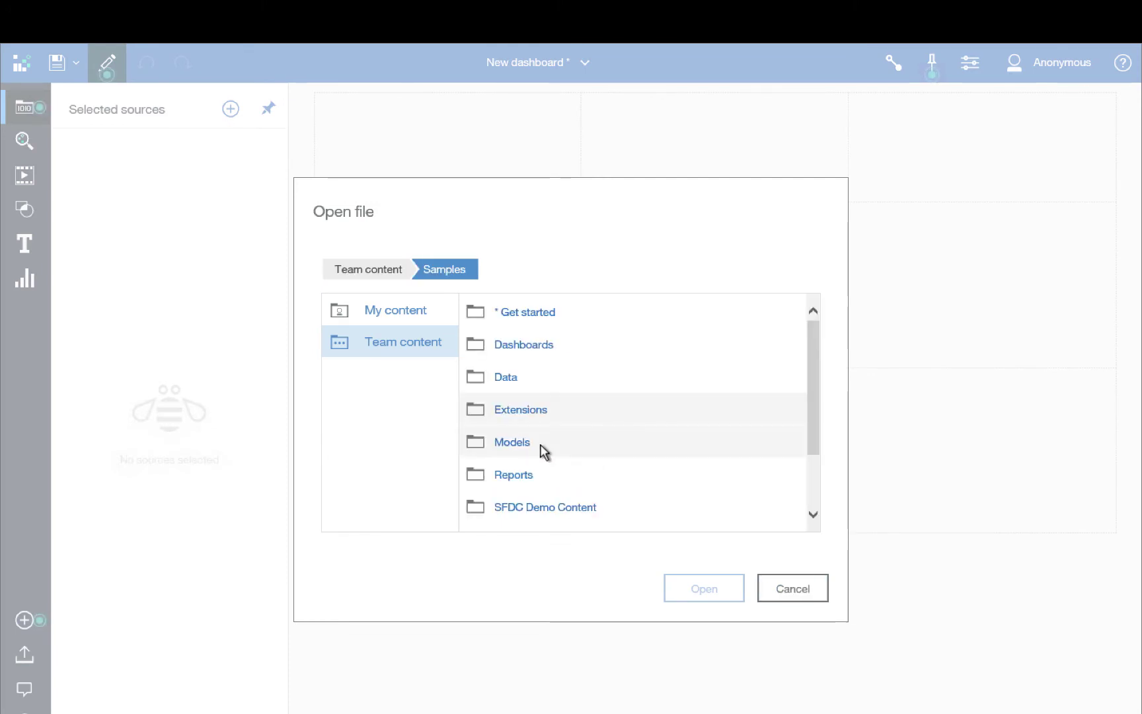
pyautogui.scroll(-3, 542, 449)
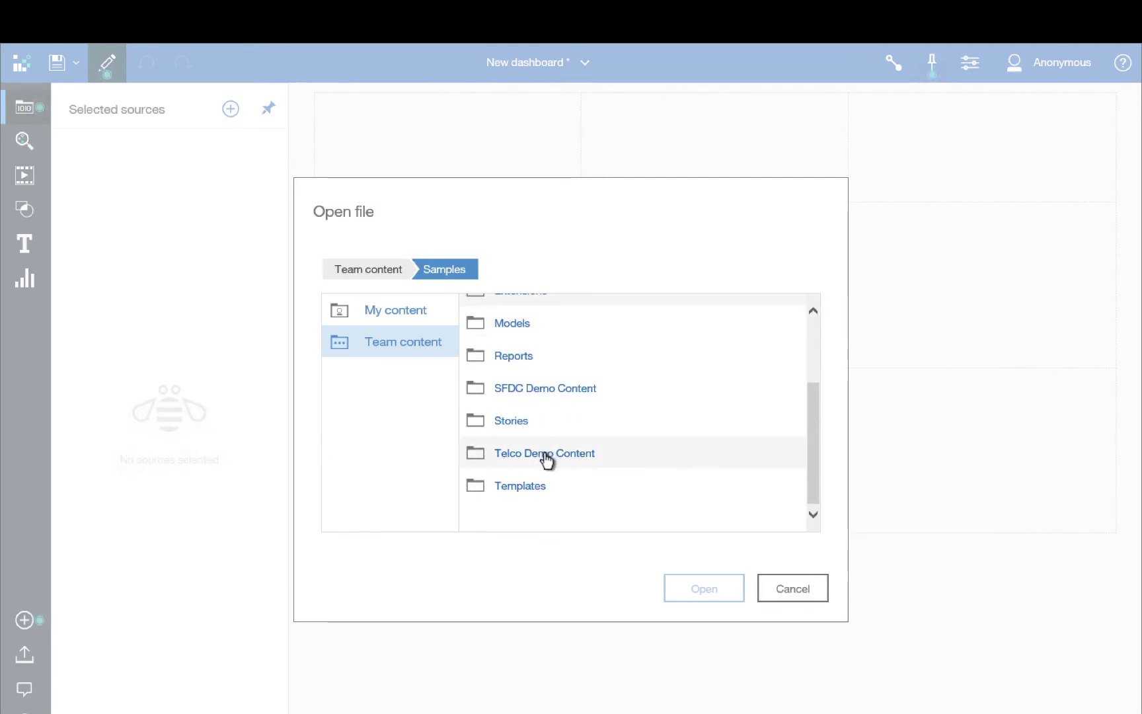
pyautogui.click(544, 452)
pyautogui.click(514, 314)
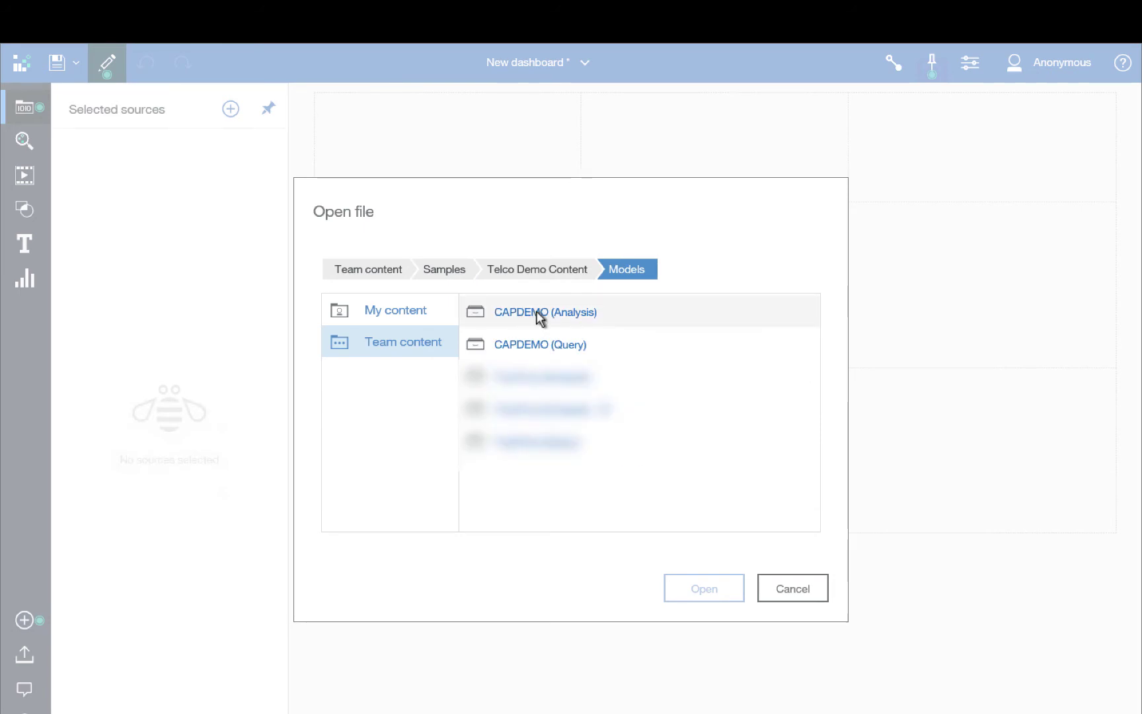
pyautogui.click(537, 312)
pyautogui.click(706, 592)
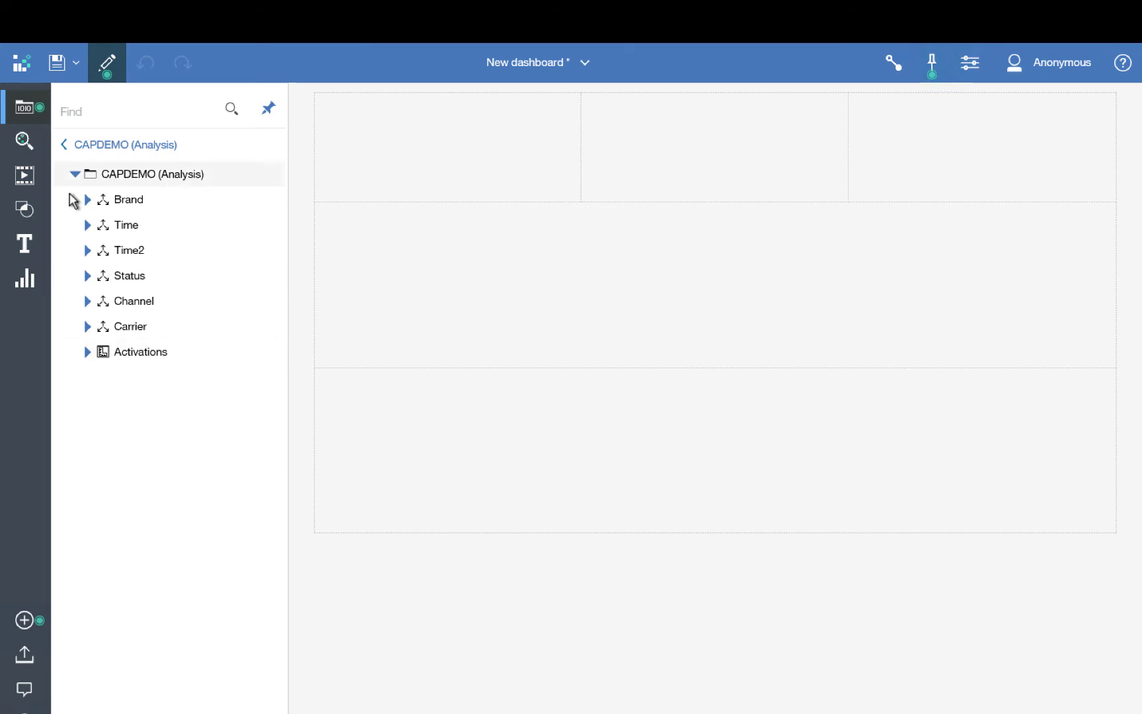
# Add a Title text widget reading 'Activation Delays - 4/4/17' to the top-left panel.
pyautogui.click(27, 241)
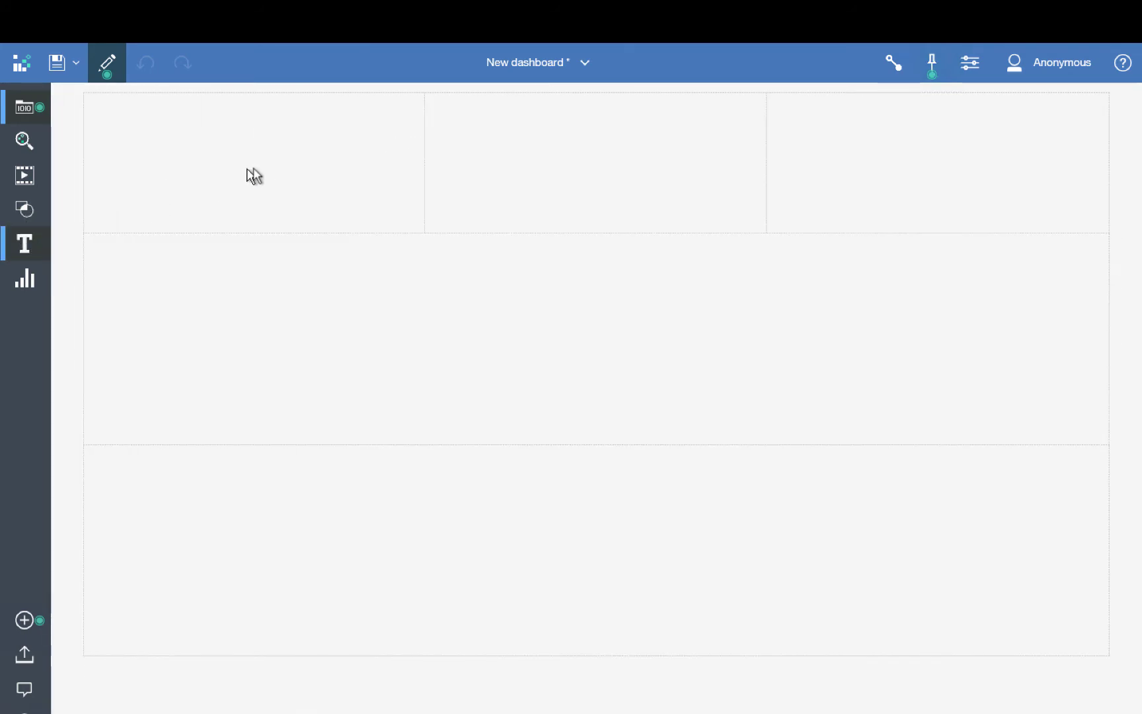
pyautogui.click(107, 153)
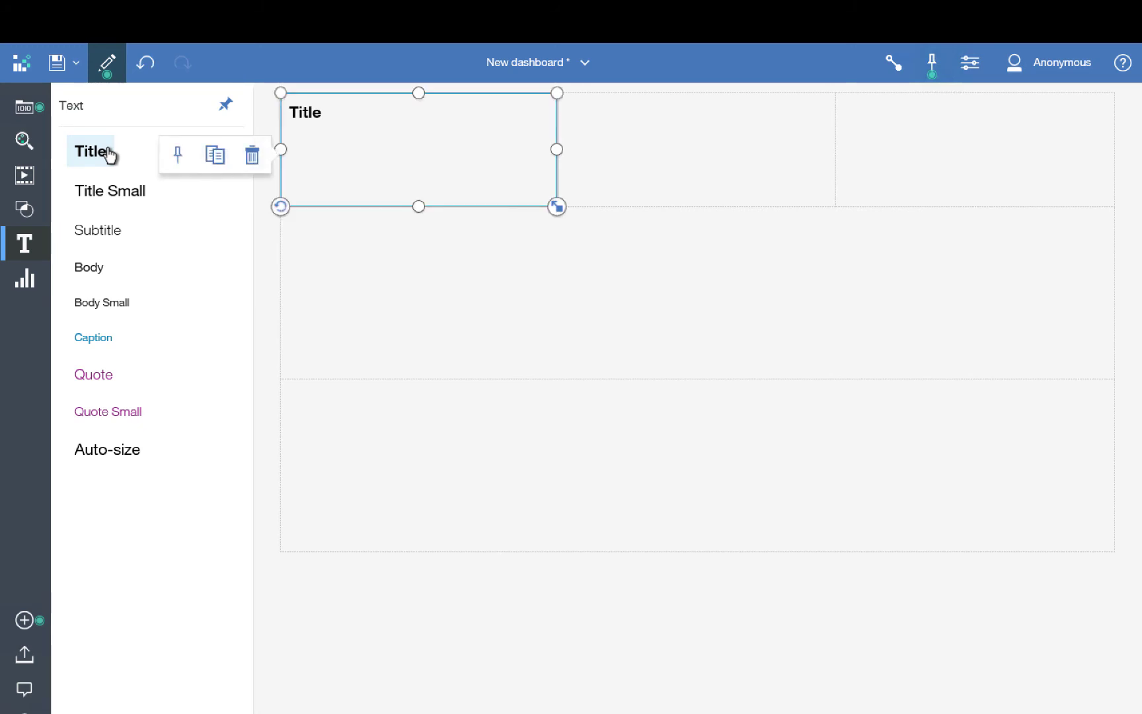
pyautogui.doubleClick(310, 117)
pyautogui.write('Act')
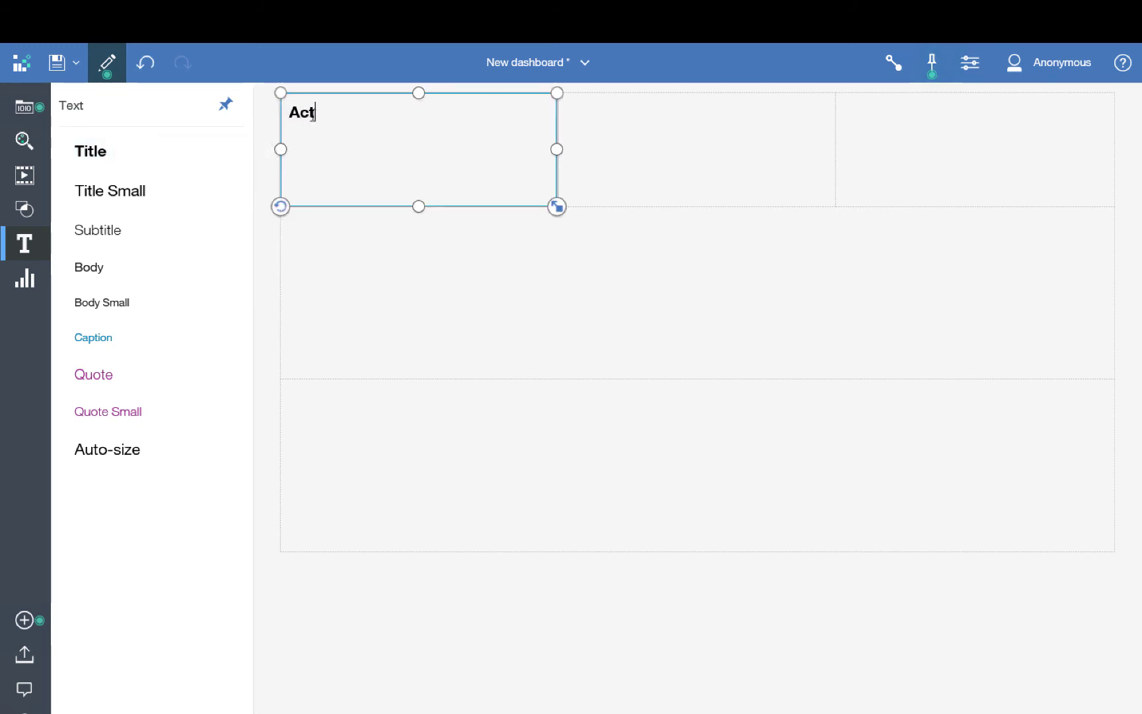
pyautogui.write('ivation')
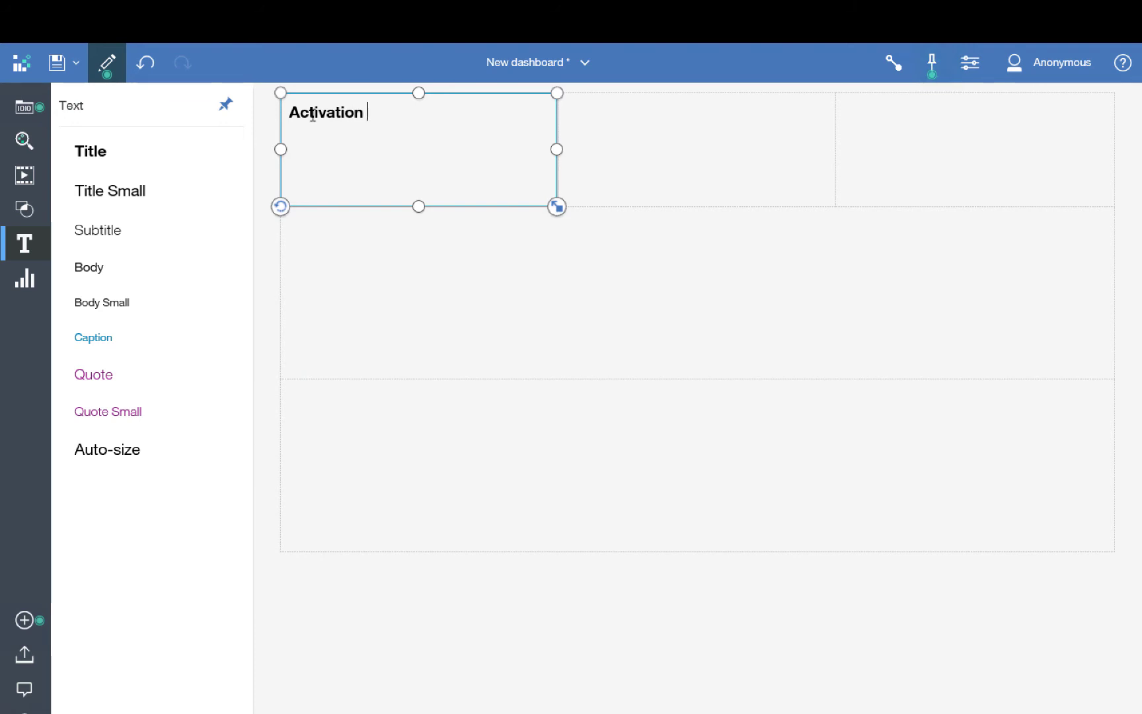
pyautogui.write('sDelays')
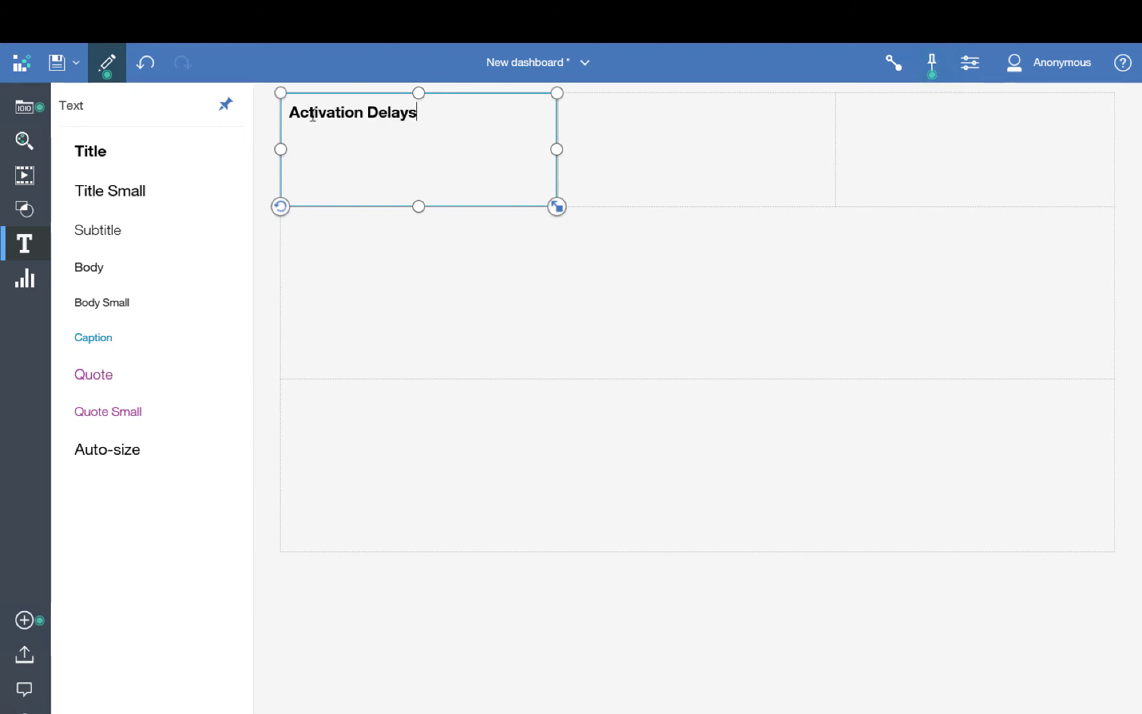
pyautogui.write(' - 4/4/17')
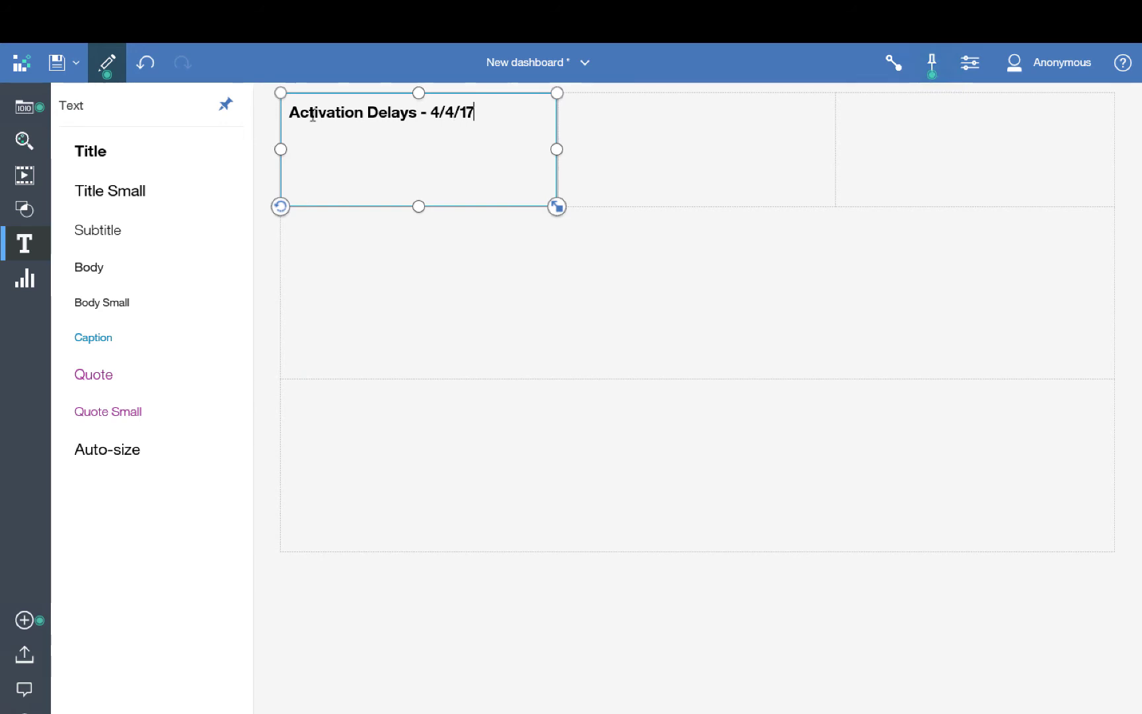
pyautogui.click(388, 153)
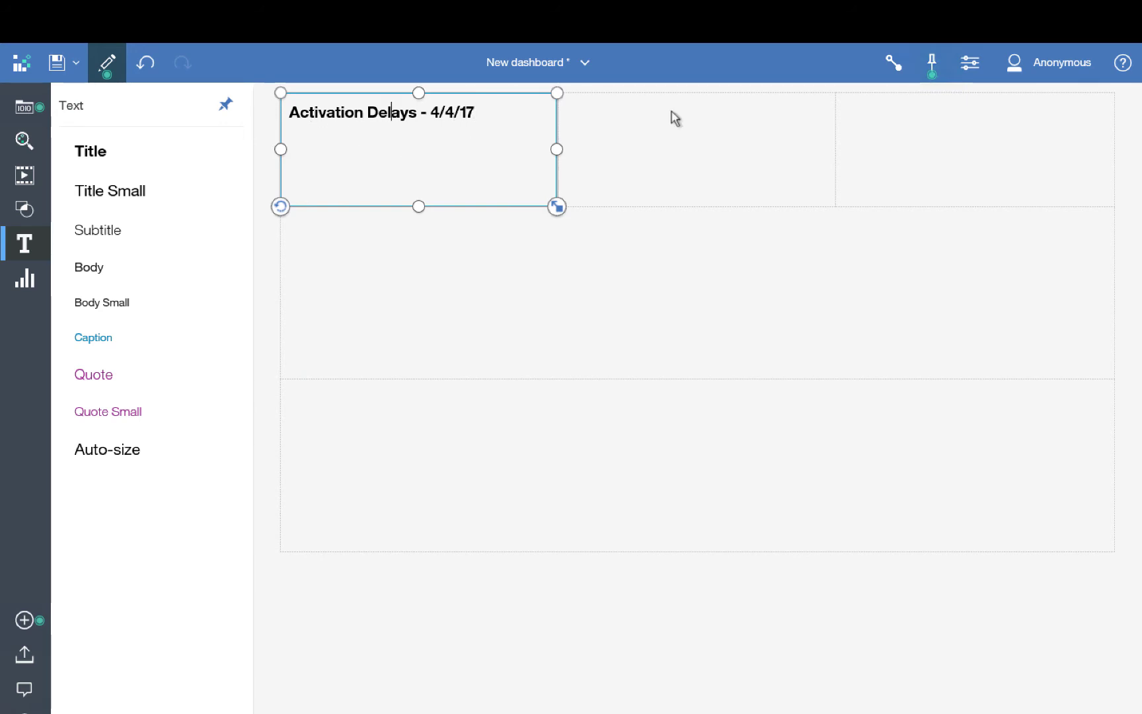
# Centre-align the title and give its box a white fill color.
pyautogui.click(976, 70)
pyautogui.click(1076, 352)
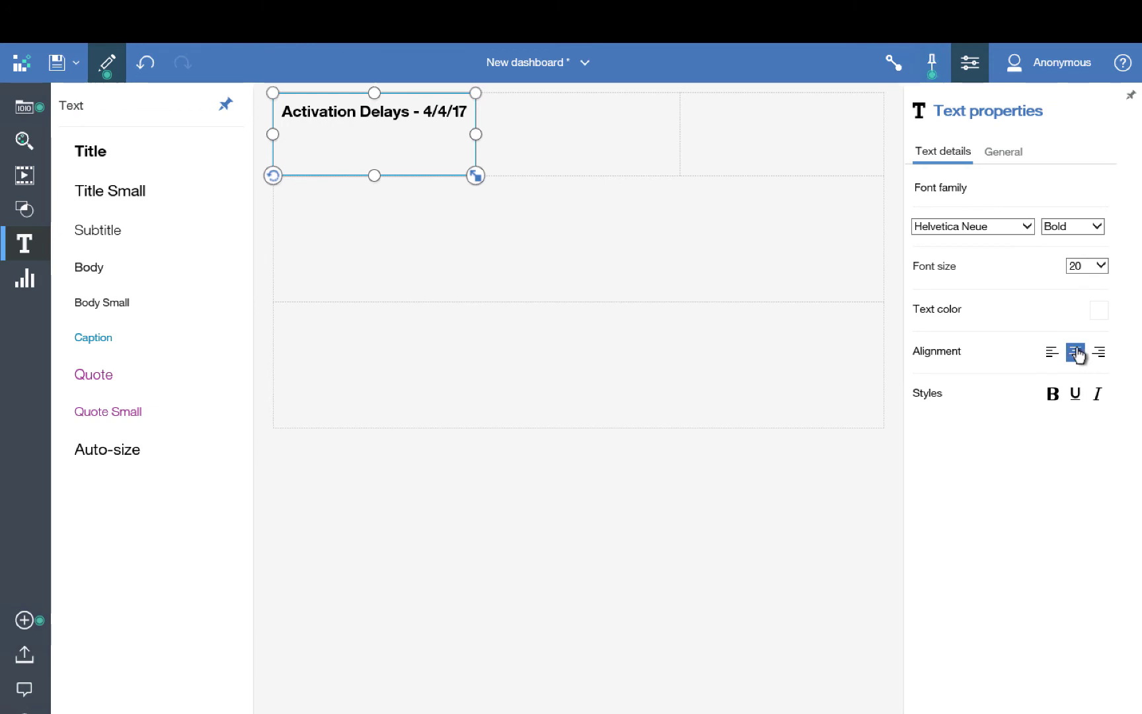
pyautogui.click(1003, 151)
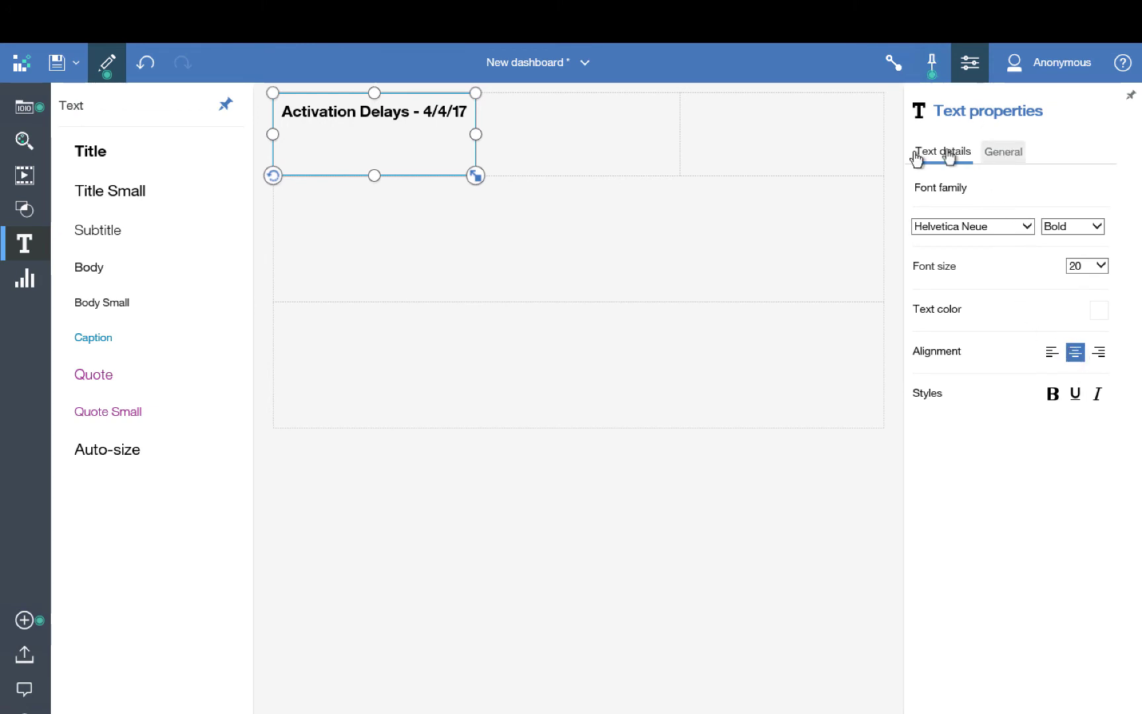
pyautogui.click(951, 225)
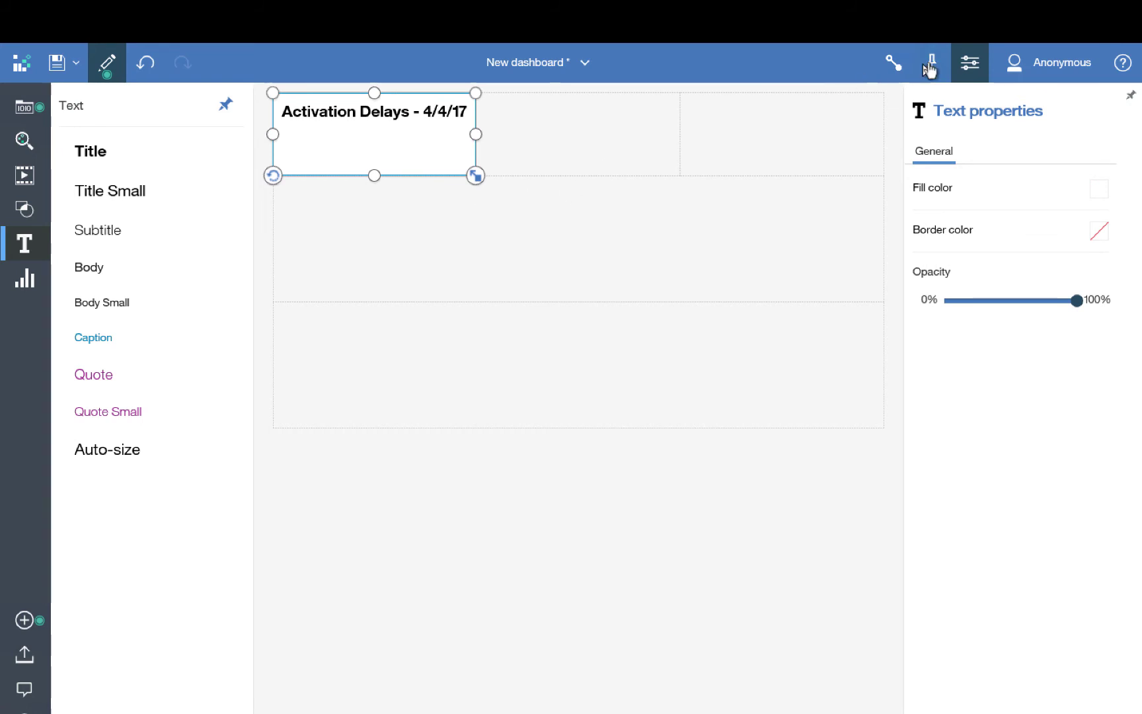
pyautogui.click(969, 63)
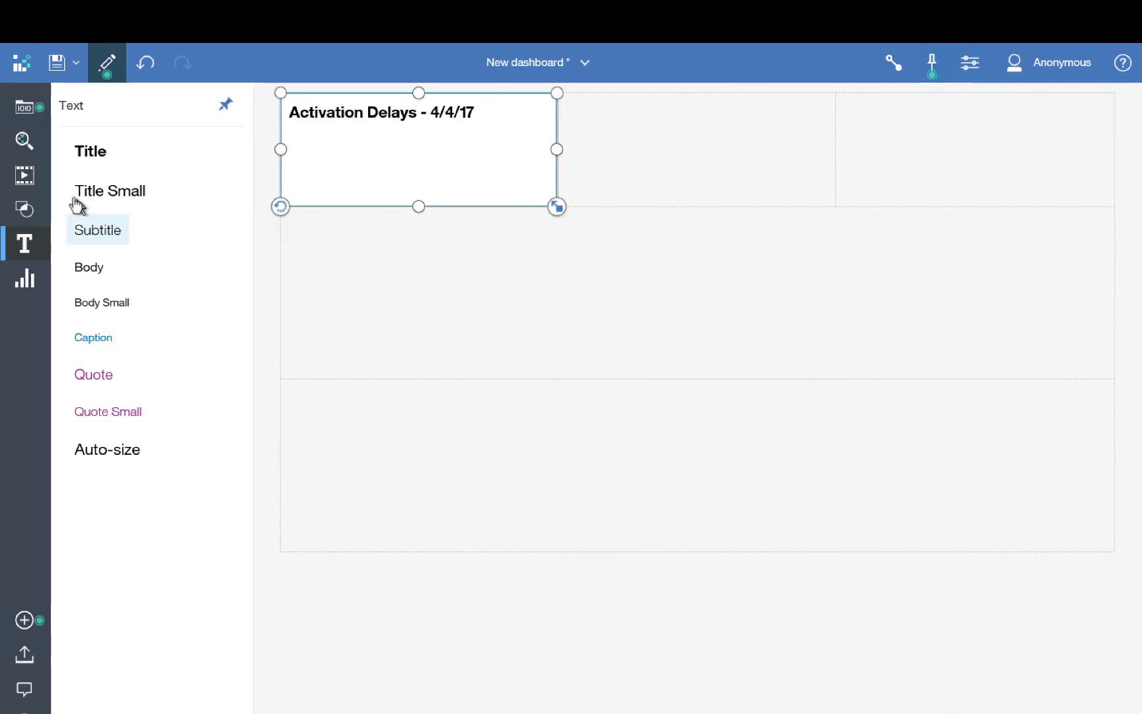
# Drag the Activations Total measure from CAPDEMO (Analysis) onto the dashboard canvas.
pyautogui.click(22, 110)
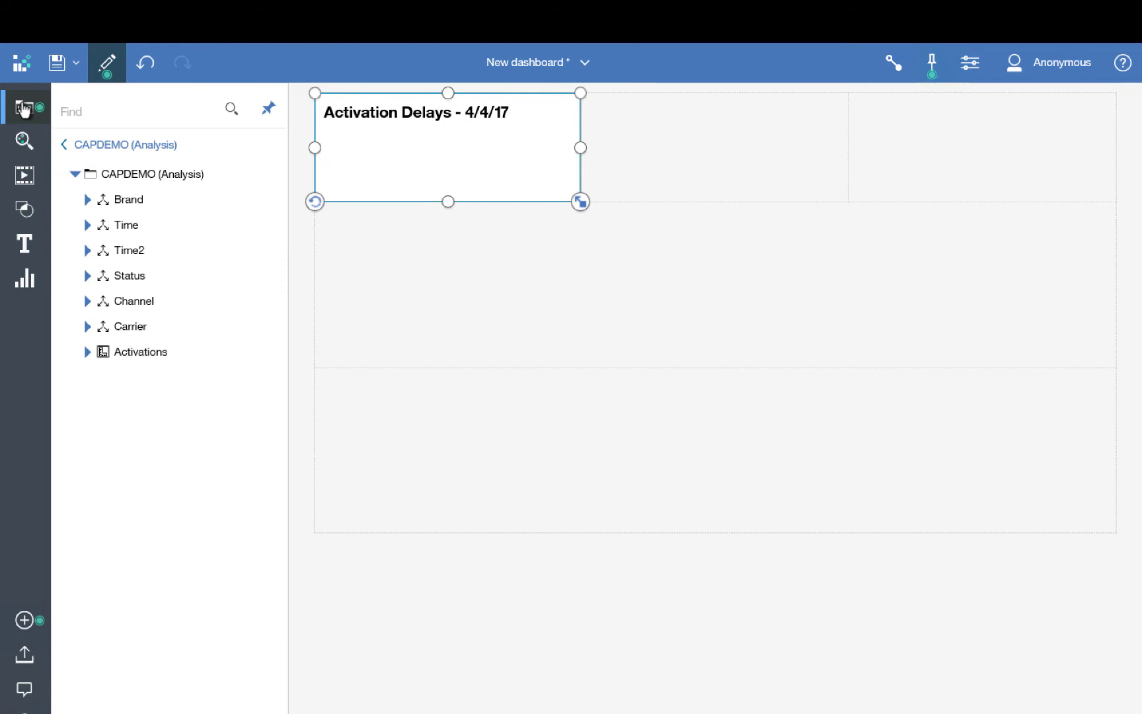
pyautogui.click(87, 352)
pyautogui.moveTo(147, 428); pyautogui.dragTo(161, 430)
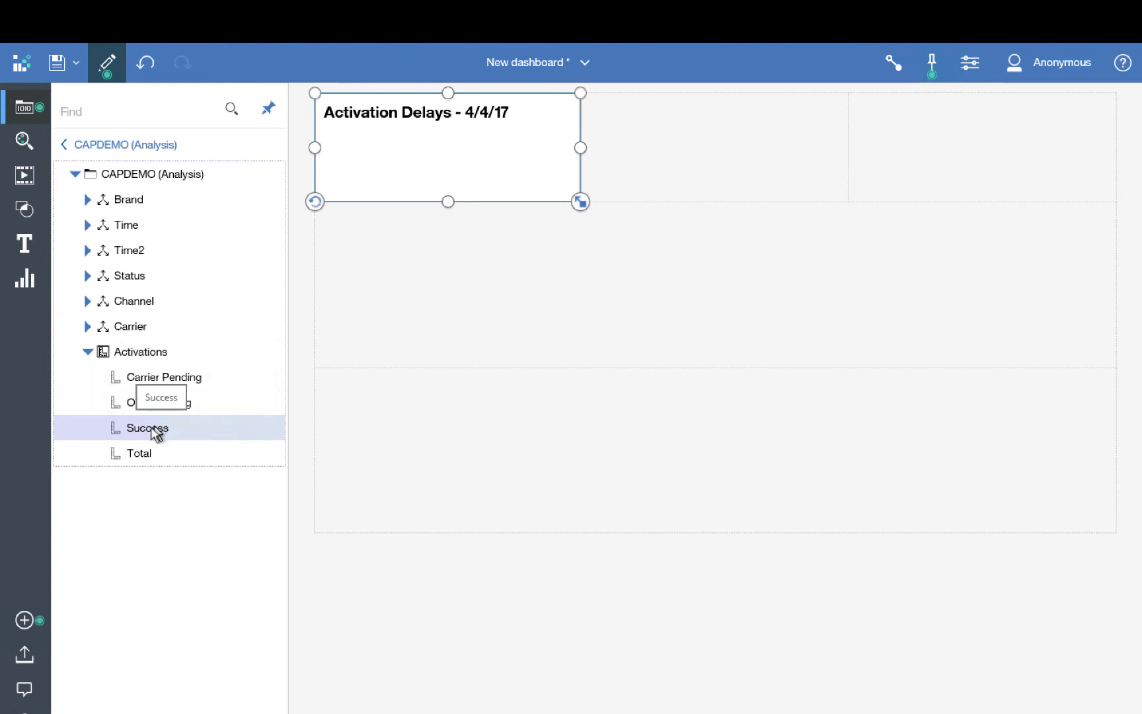
pyautogui.moveTo(145, 458); pyautogui.dragTo(713, 290)
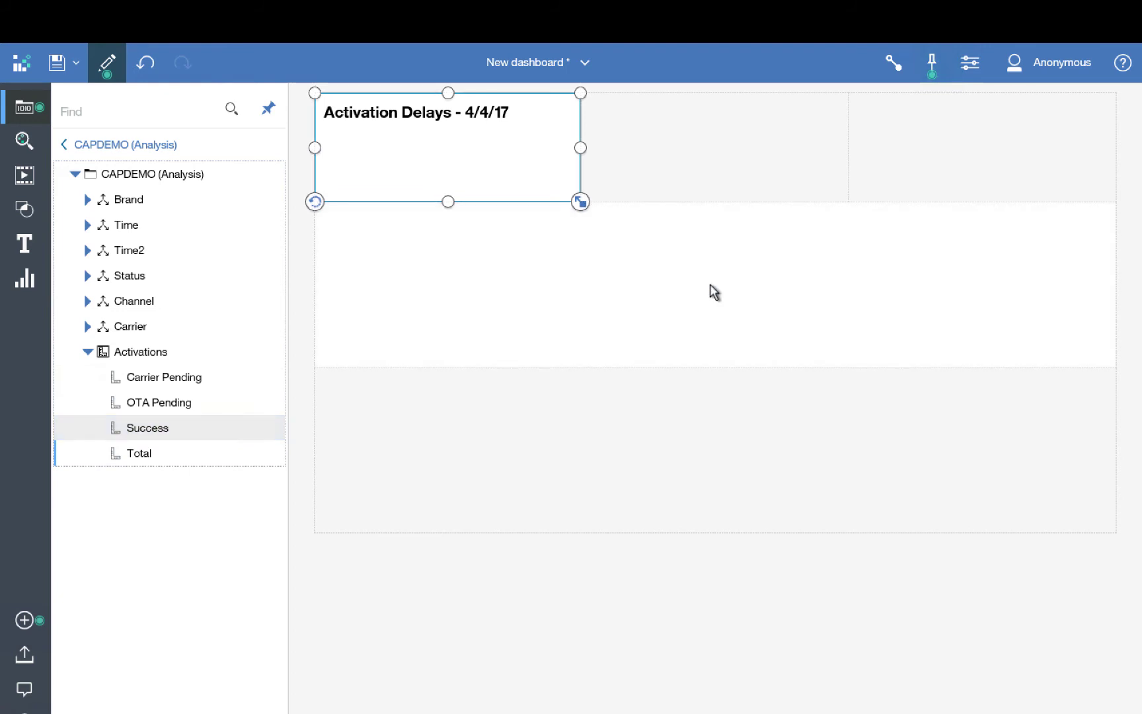
# Plot Total across Time2 > Time > HHMM-15 intervals and break the chart out by Status.
pyautogui.click(87, 251)
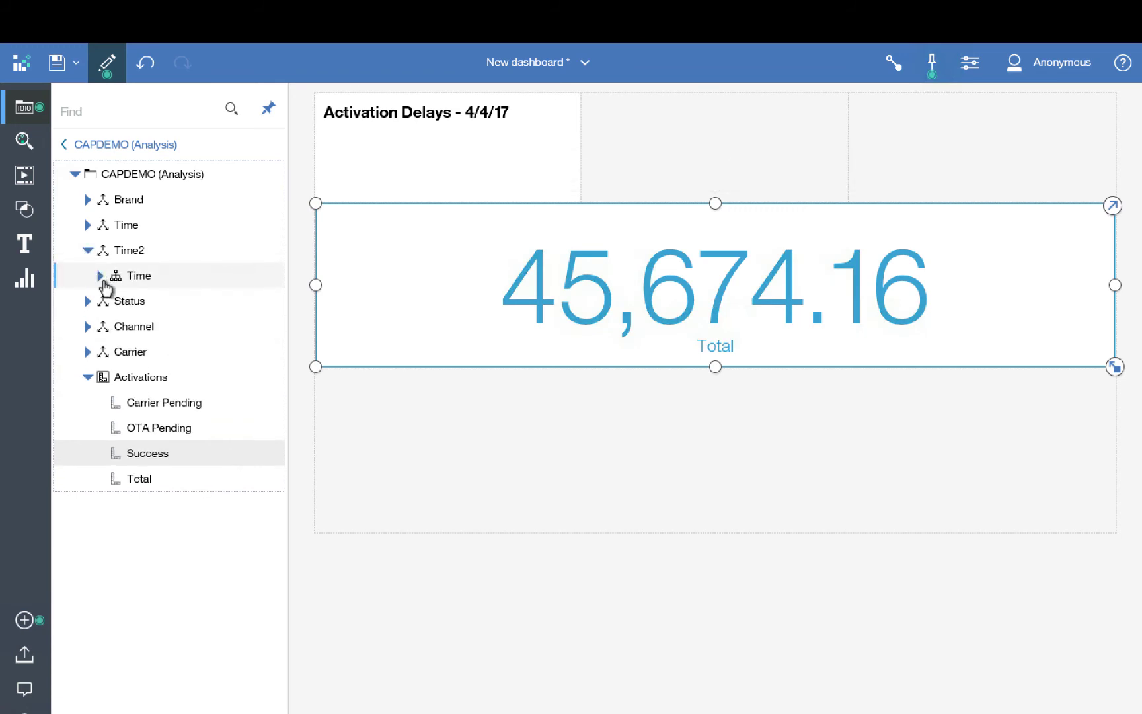
pyautogui.click(101, 277)
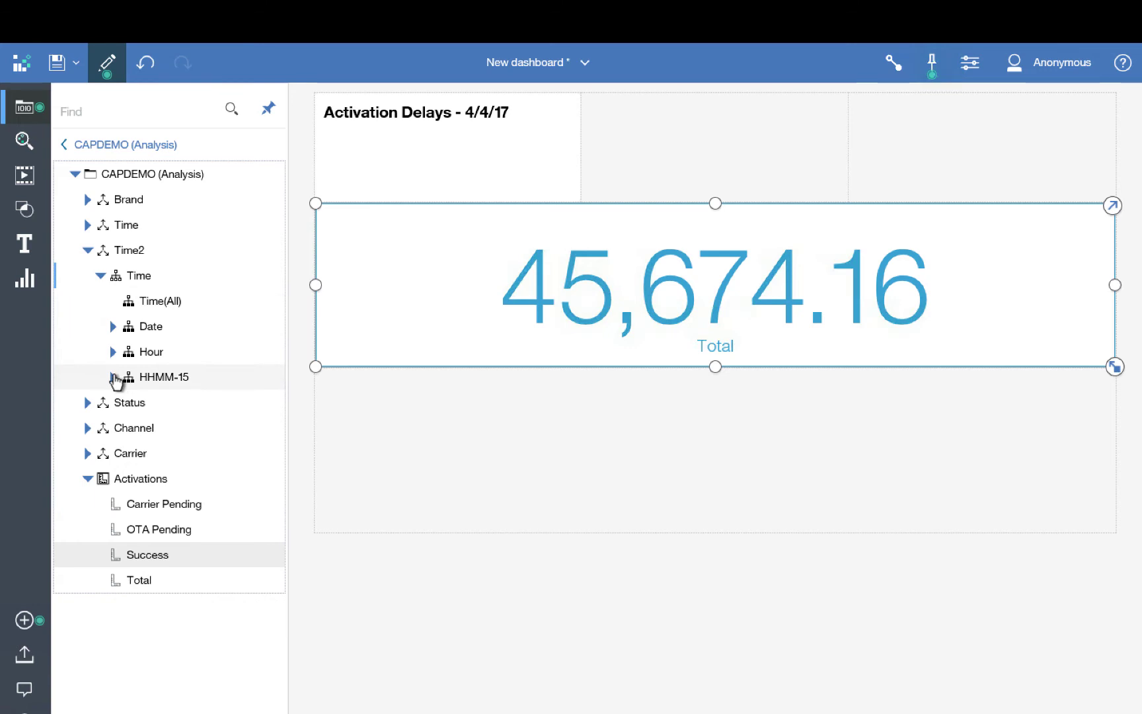
pyautogui.click(113, 378)
pyautogui.moveTo(173, 402); pyautogui.dragTo(433, 308)
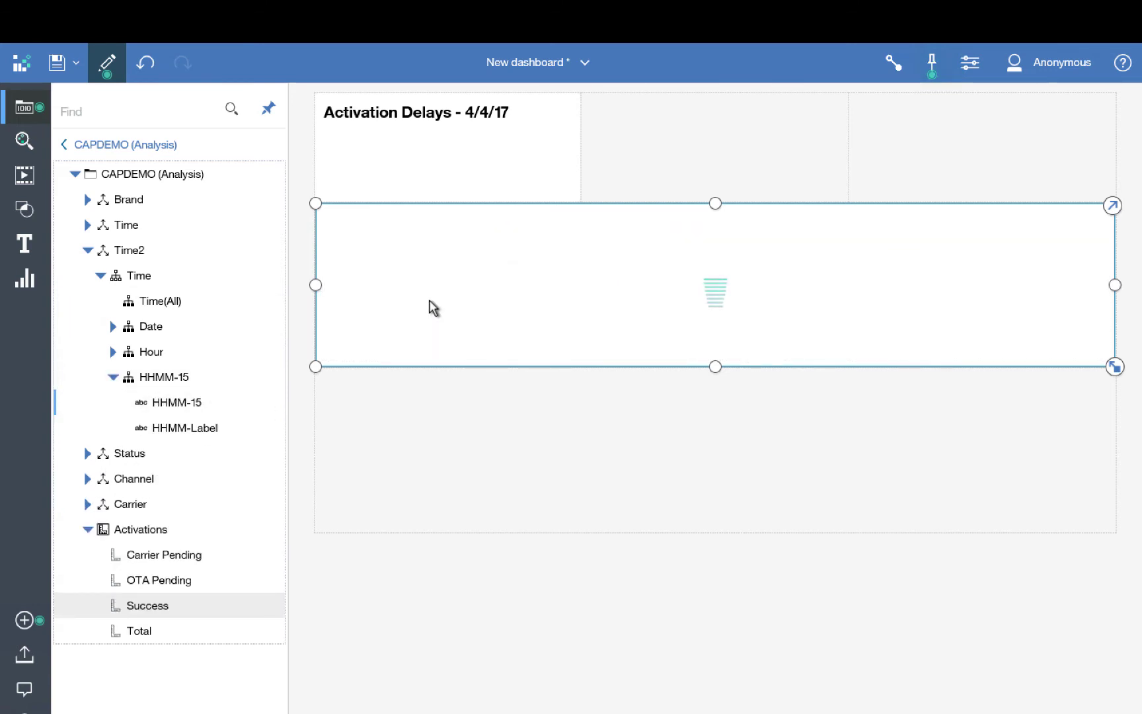
pyautogui.click(87, 251)
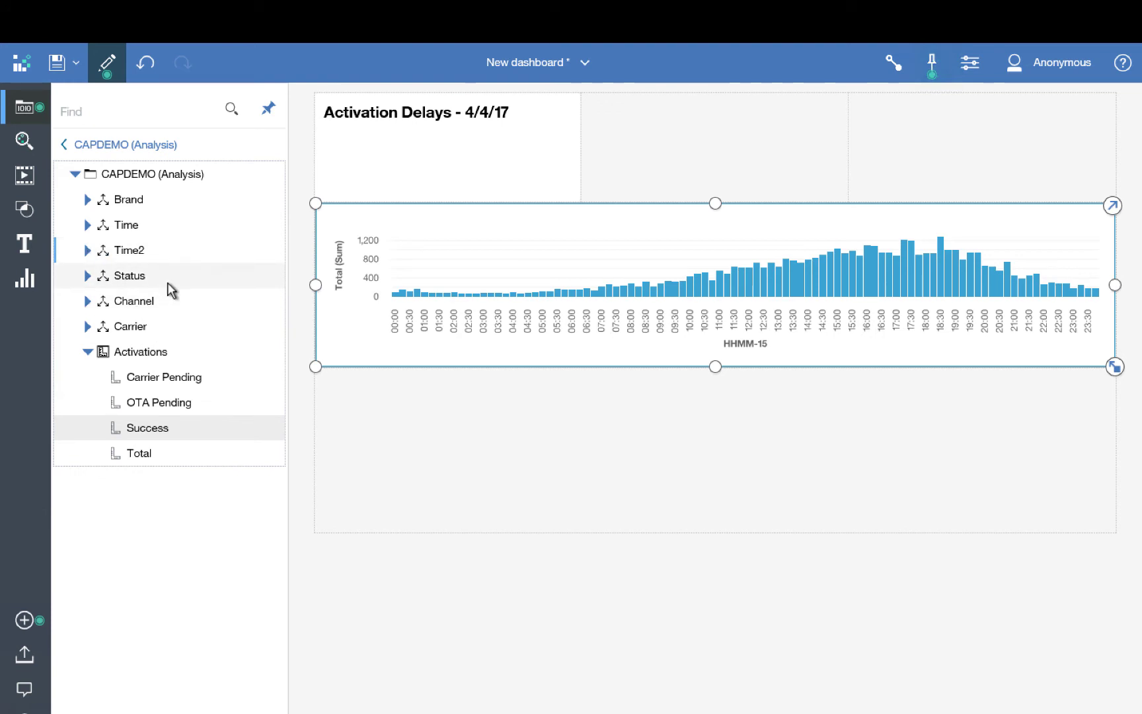
pyautogui.click(88, 276)
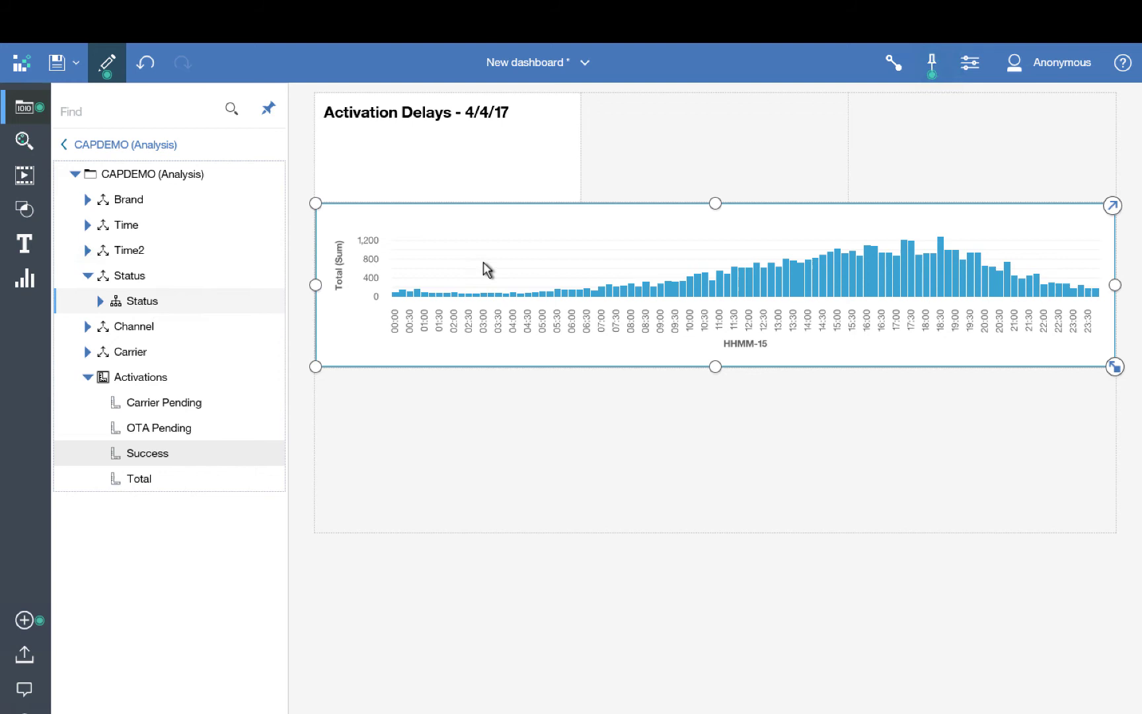
pyautogui.moveTo(483, 261); pyautogui.dragTo(486, 261)
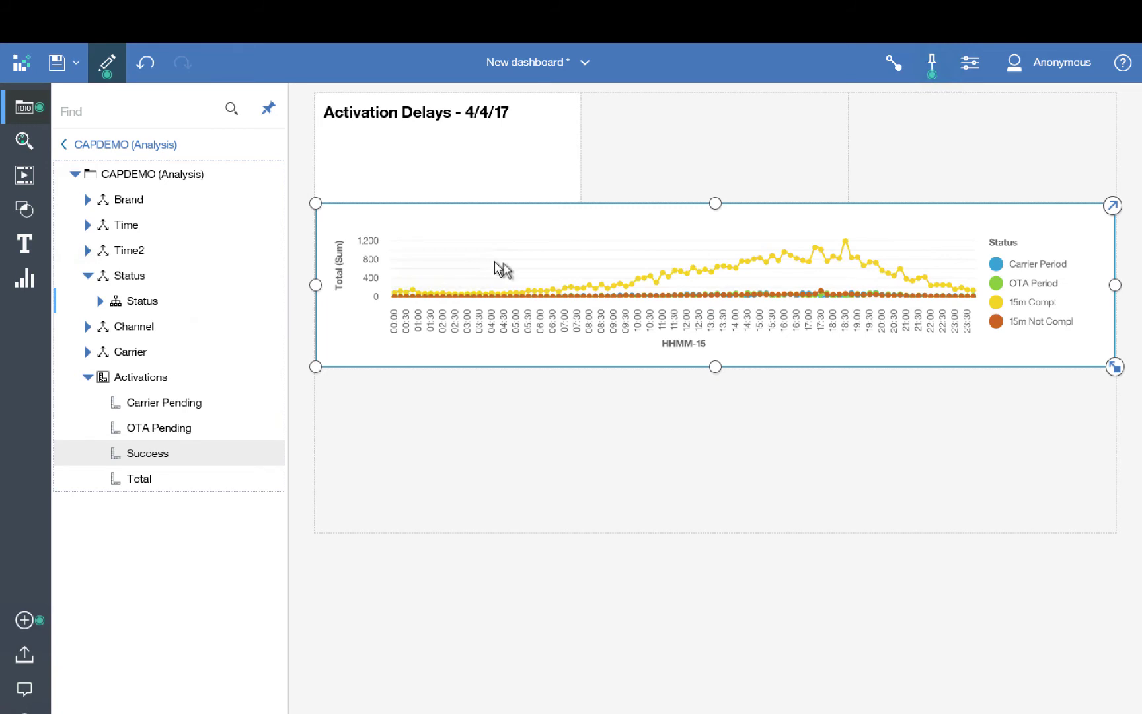
# Change the chart's visualization type to stacked column.
pyautogui.click(1113, 207)
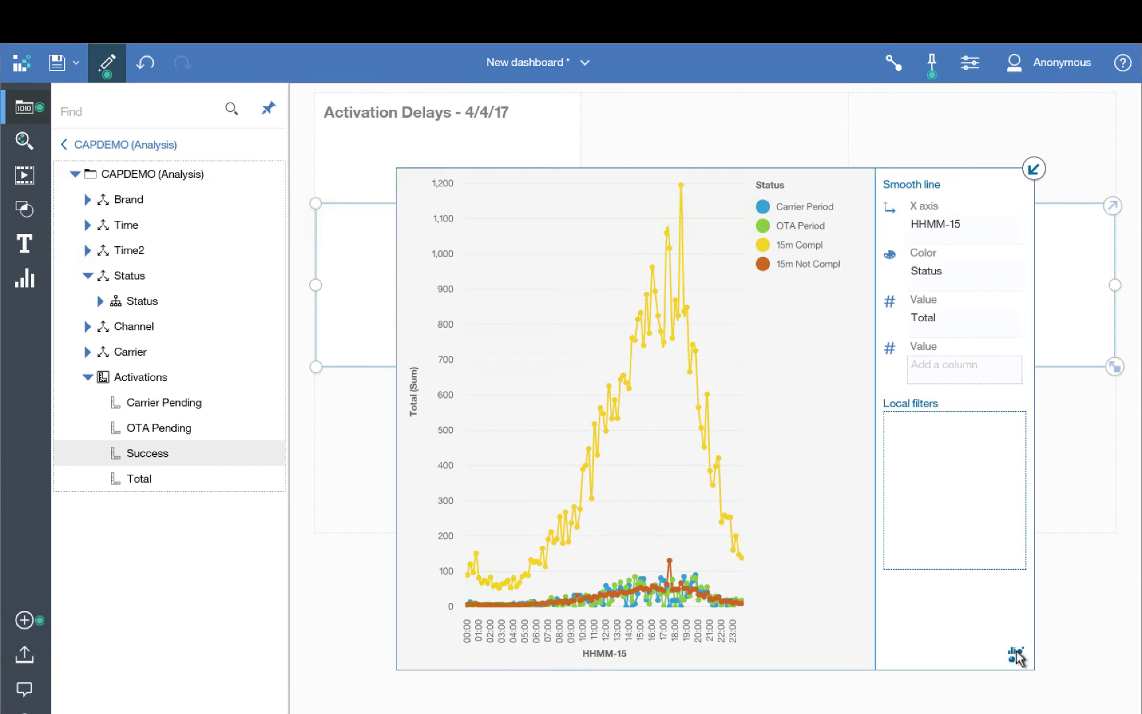
pyautogui.click(1015, 655)
pyautogui.click(947, 587)
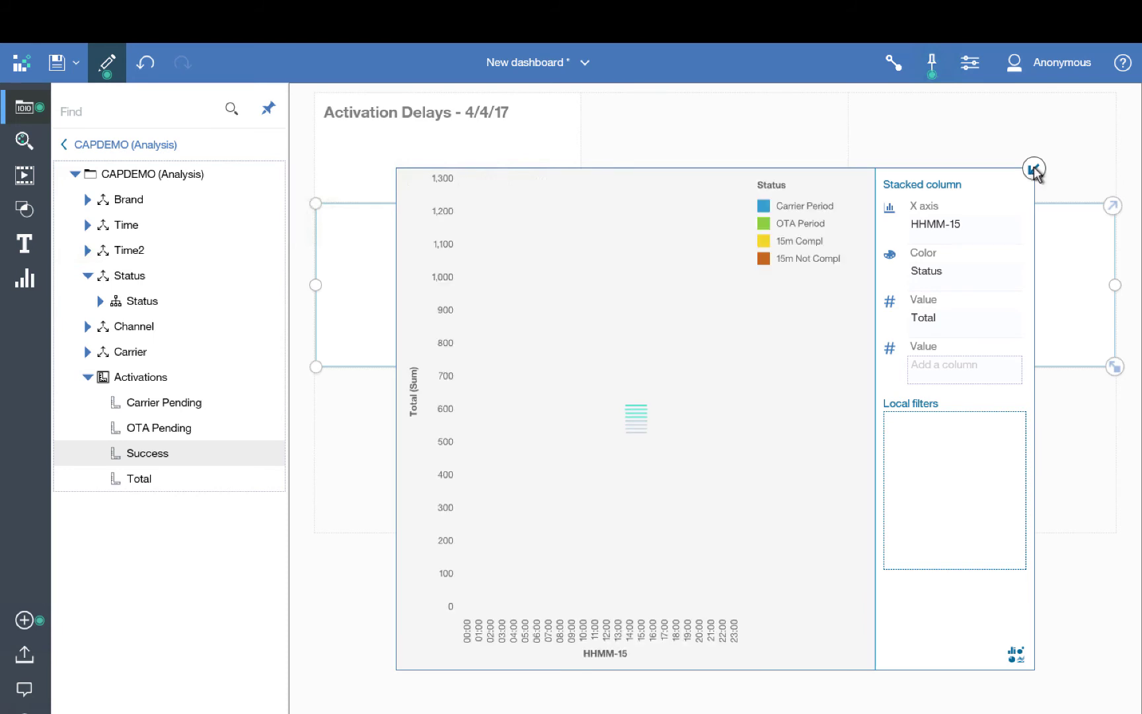
pyautogui.click(1033, 170)
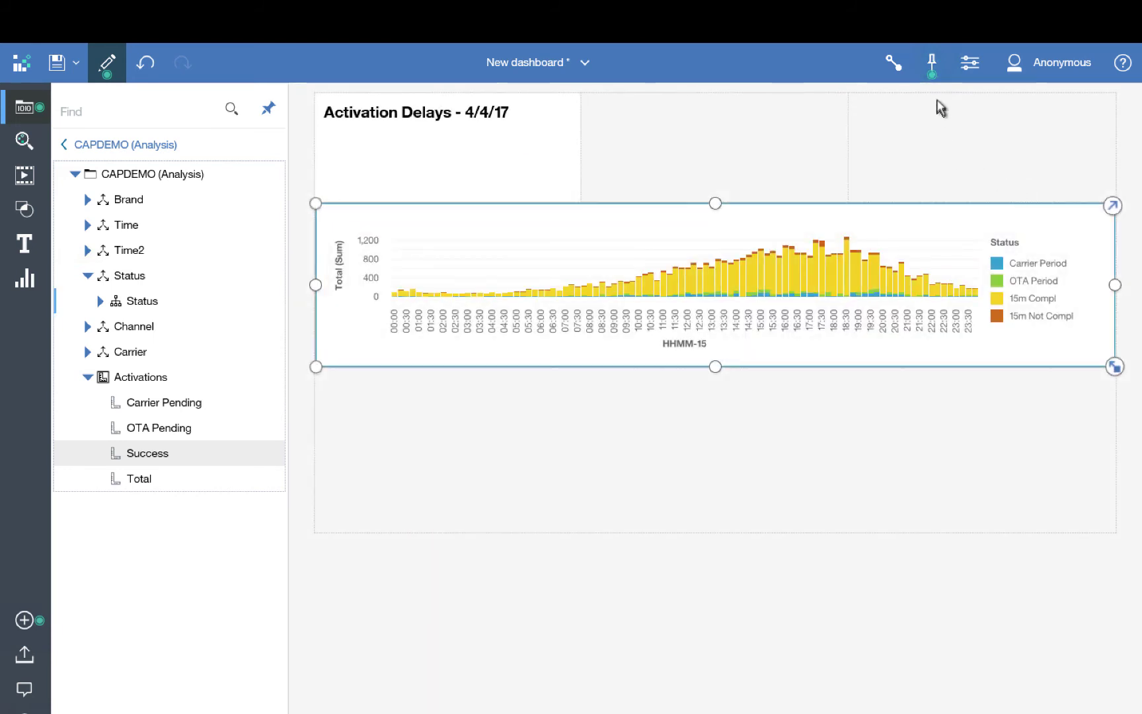
# Check Hide axis titles and set the legend position to Top in the chart properties.
pyautogui.click(969, 65)
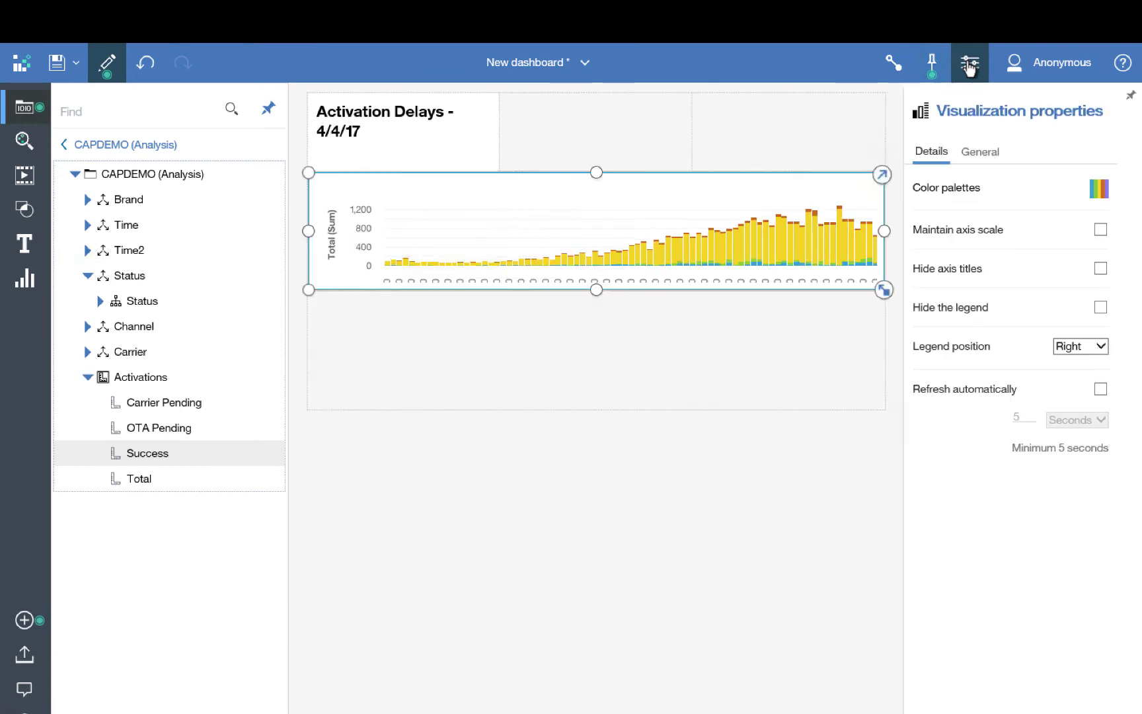
pyautogui.click(1101, 268)
pyautogui.click(1101, 345)
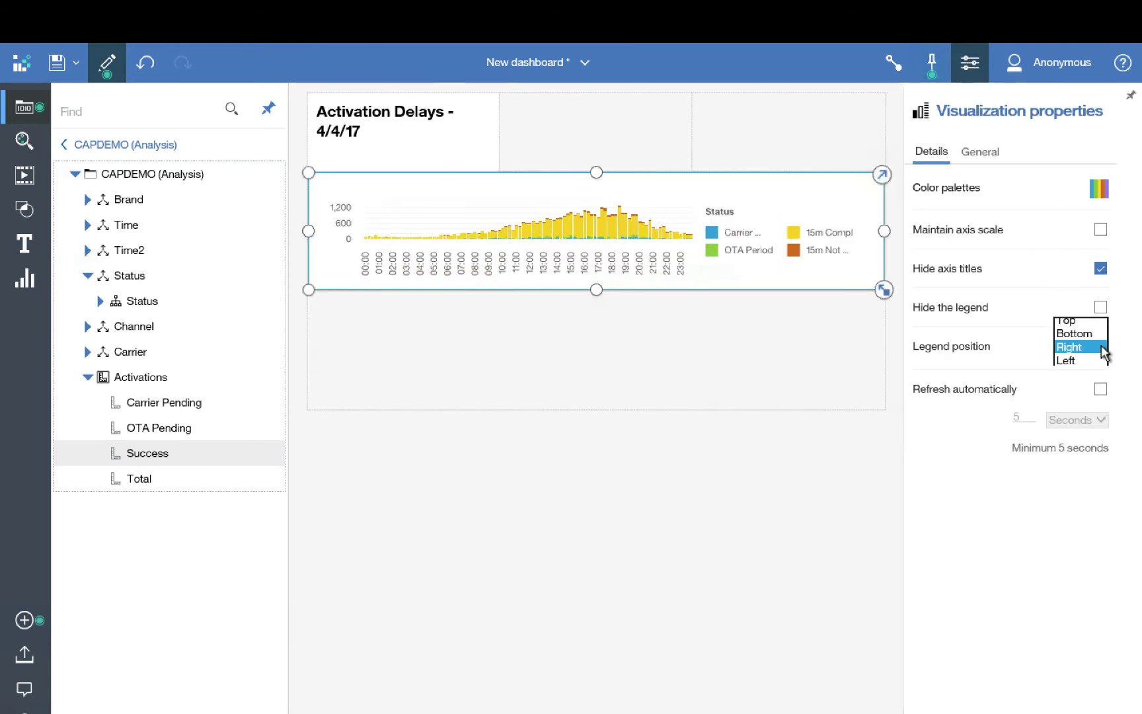
pyautogui.click(1070, 322)
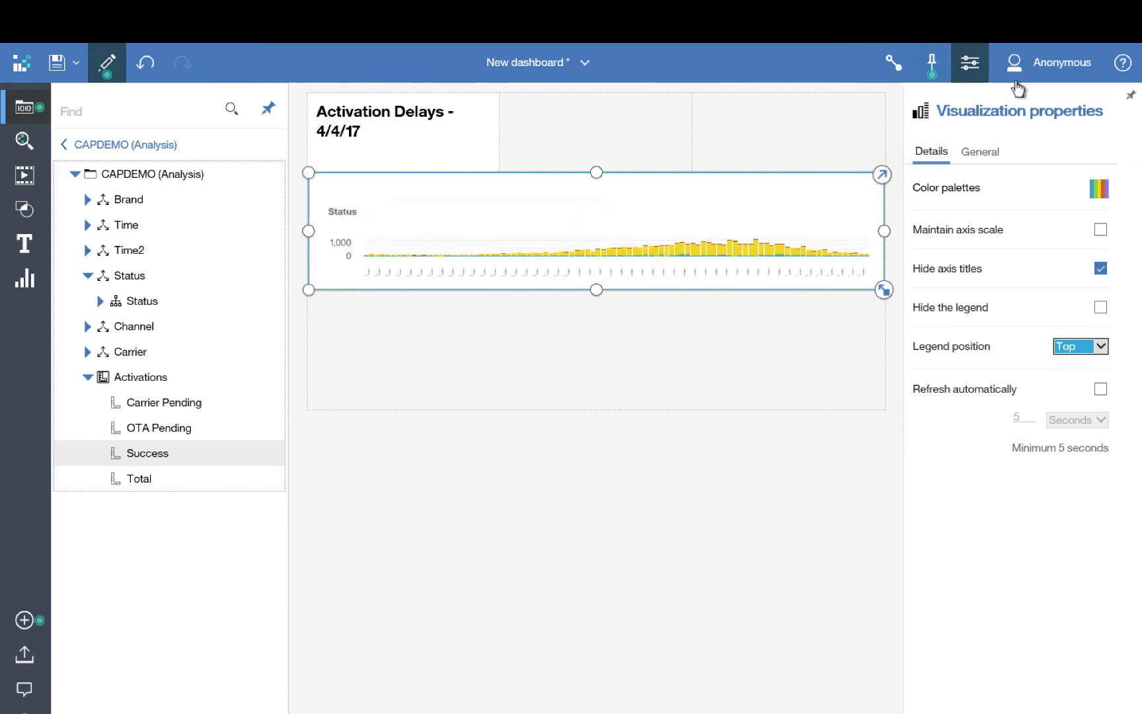
pyautogui.click(970, 62)
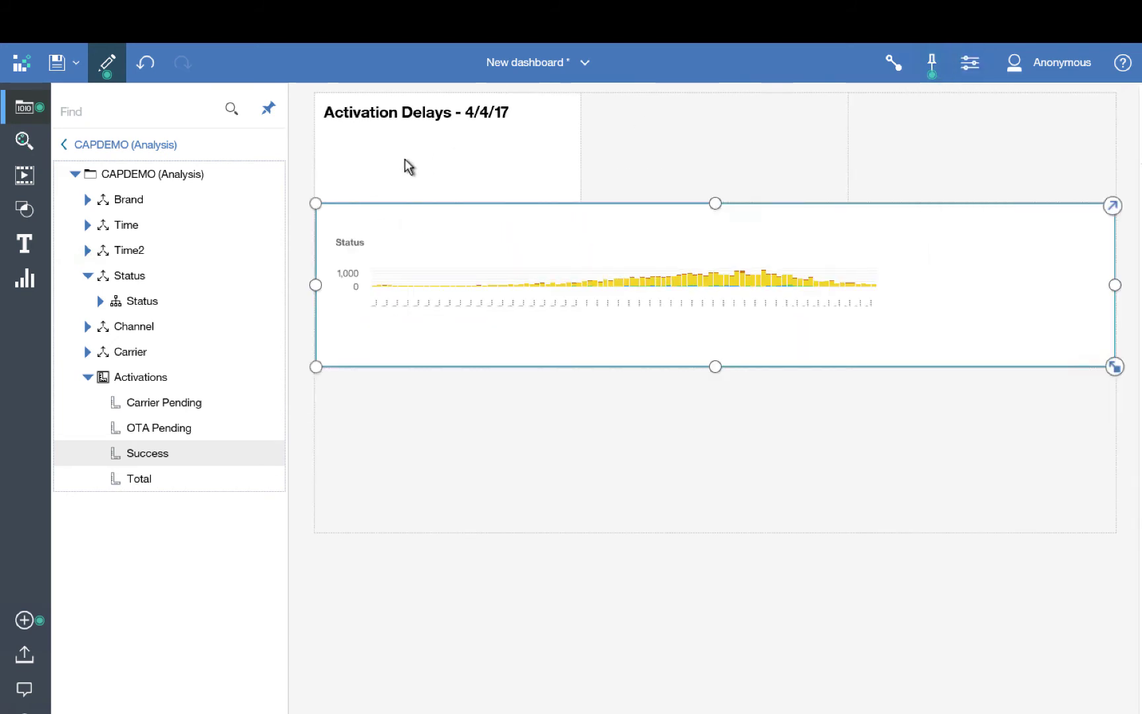
# Duplicate the Status stacked column chart and drag the copy into the bottom panel.
pyautogui.click(25, 110)
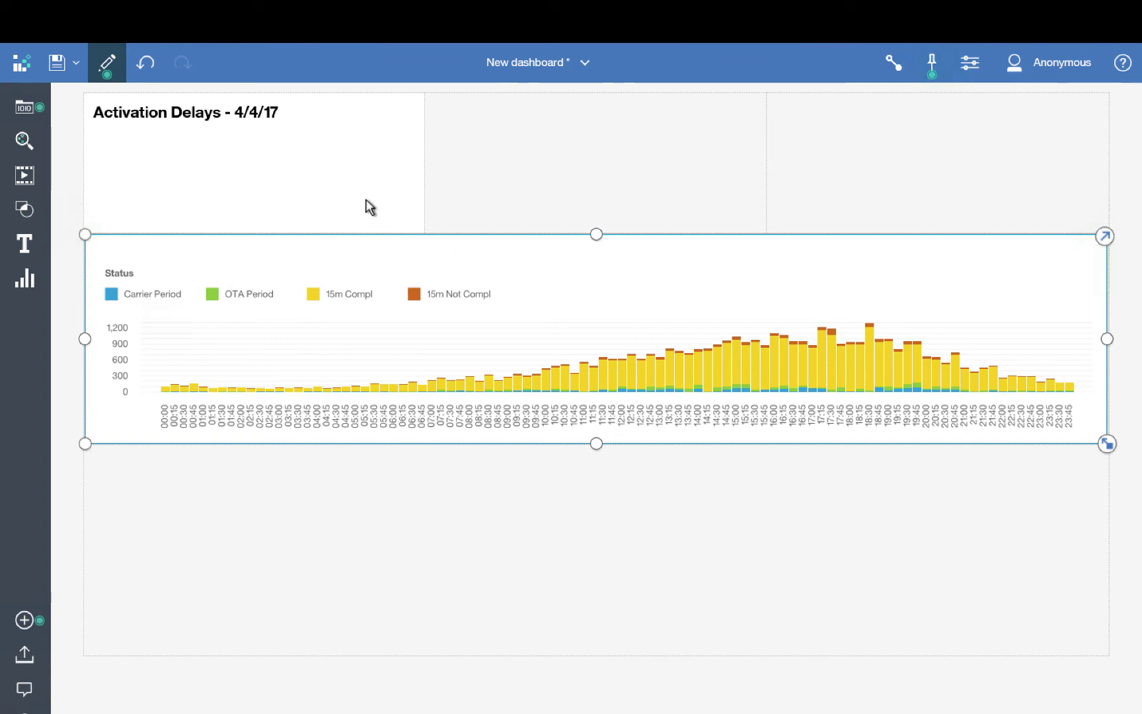
pyautogui.click(491, 187)
pyautogui.click(448, 260)
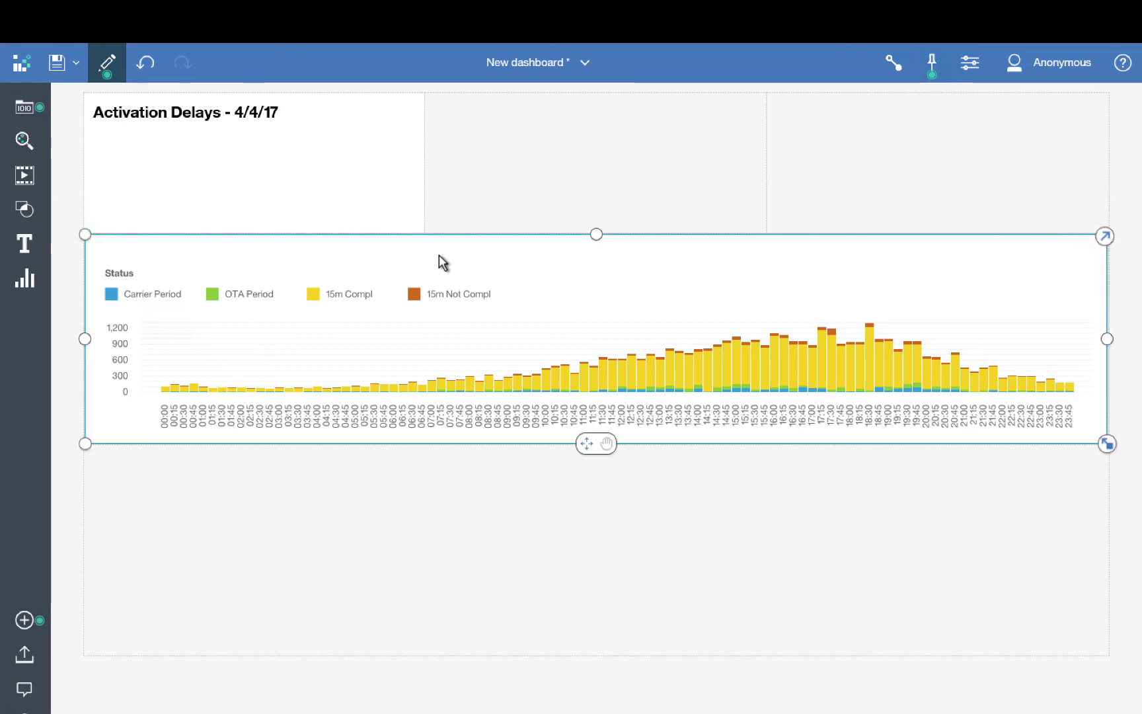
pyautogui.click(577, 198)
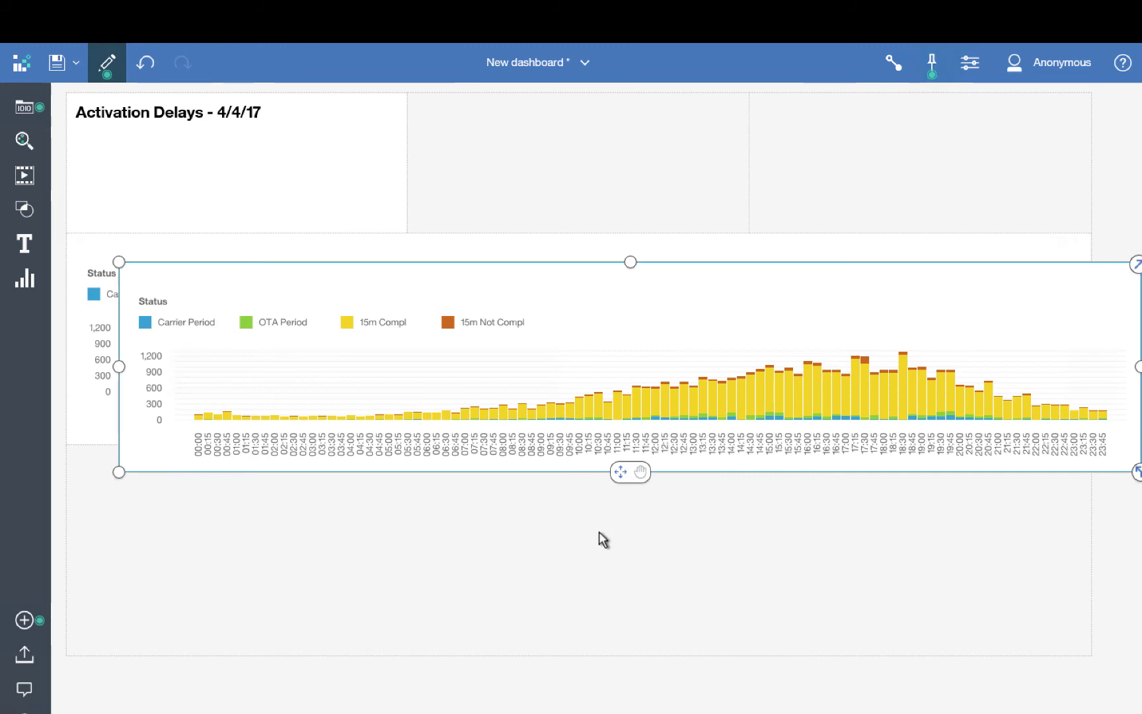
pyautogui.moveTo(601, 463); pyautogui.dragTo(1107, 450)
# Drop Status from the copied chart's colour, then select the Activations measures Success and Total.
pyautogui.click(1107, 450)
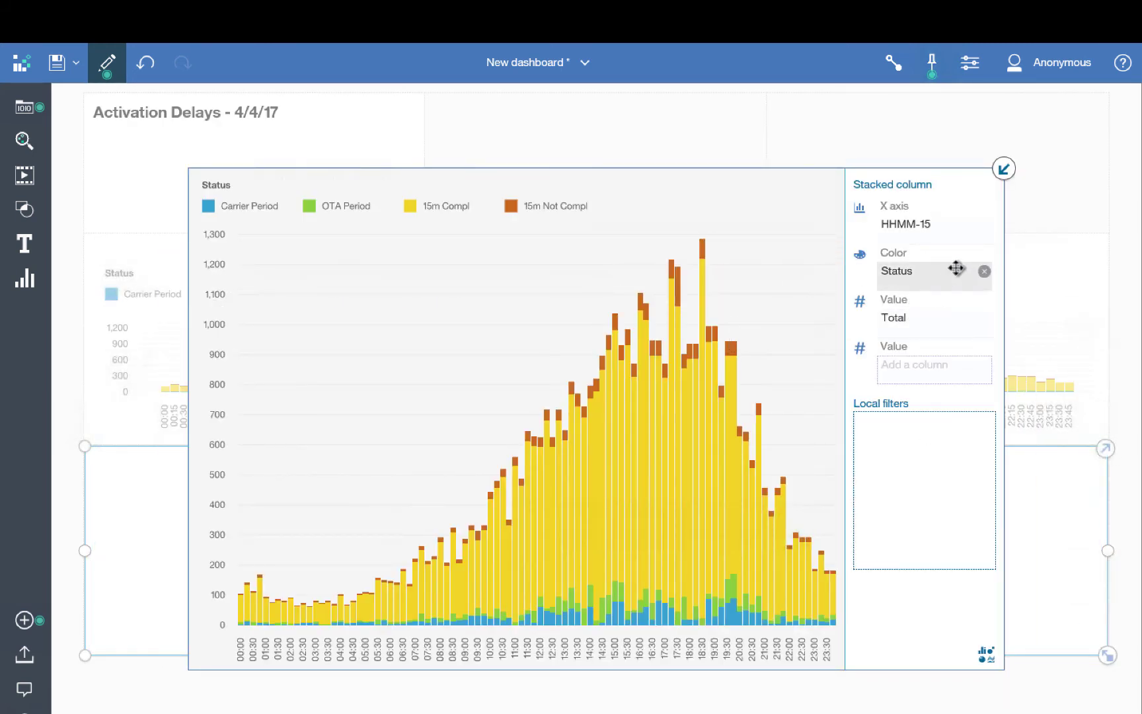
pyautogui.click(983, 271)
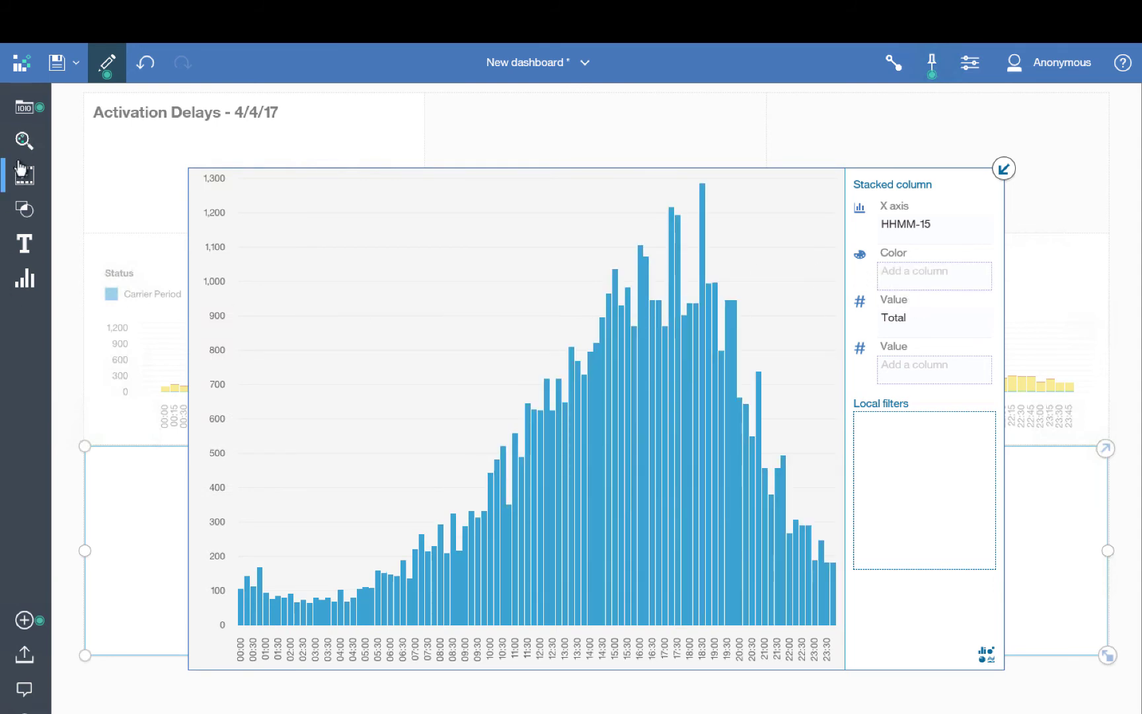
pyautogui.click(26, 107)
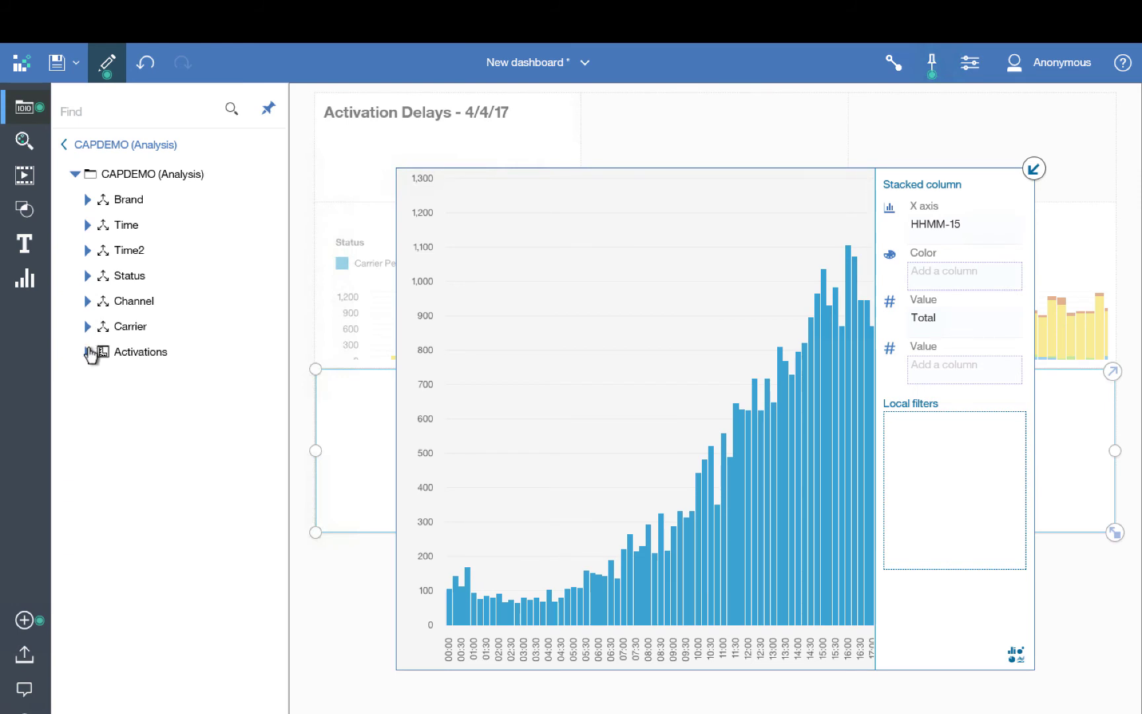
pyautogui.click(89, 353)
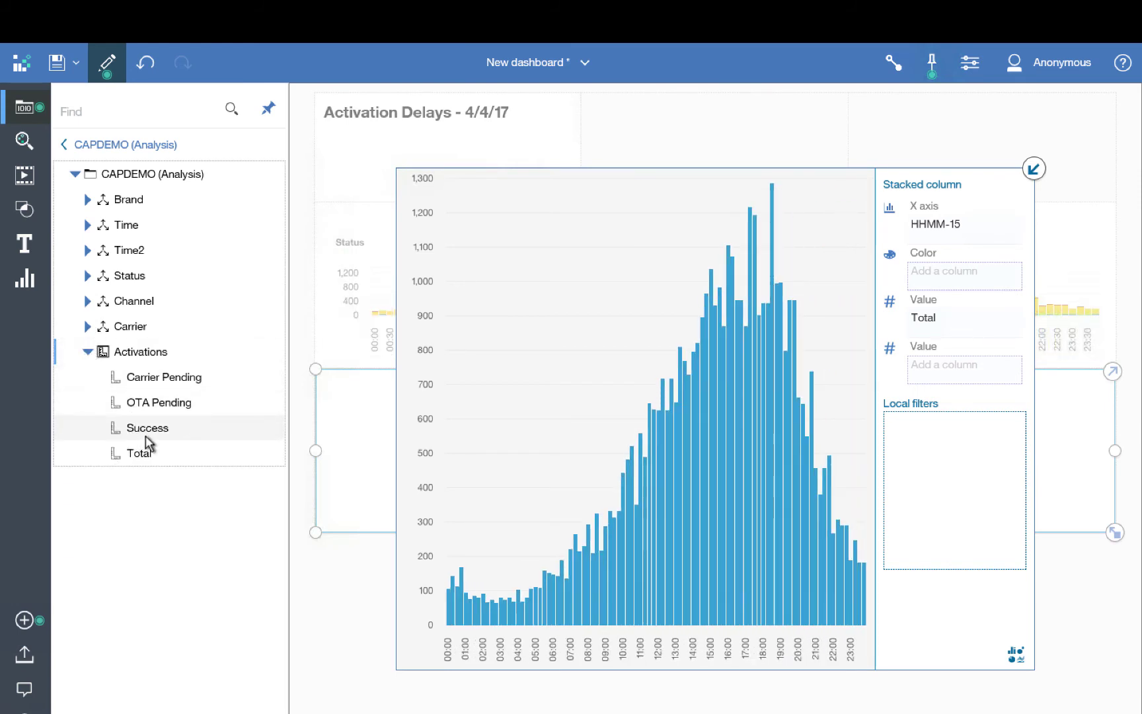
pyautogui.click(186, 427)
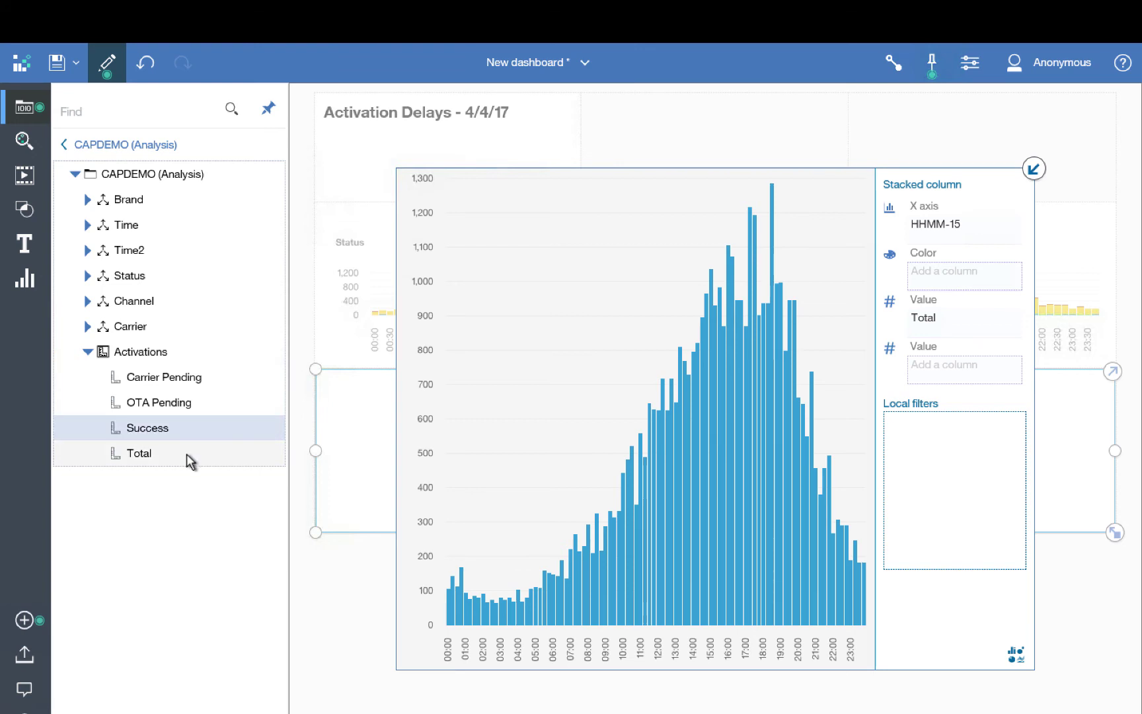
pyautogui.keyDown('ctrl'); pyautogui.click(186, 453); pyautogui.keyUp('ctrl')
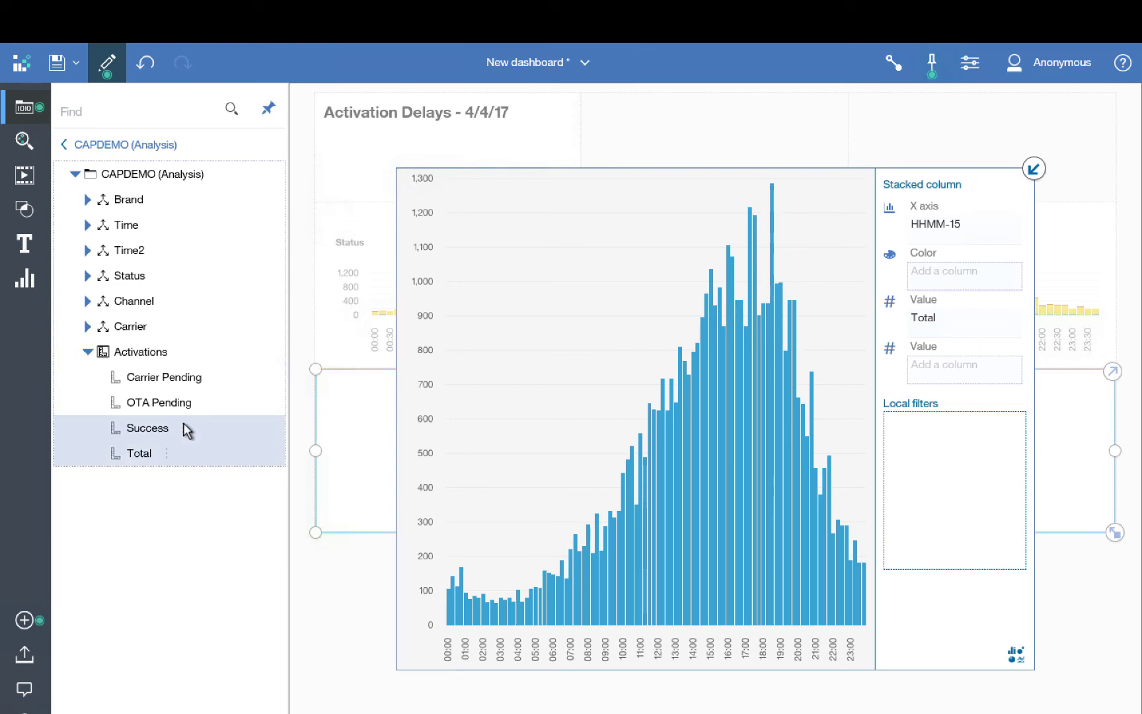
pyautogui.click(183, 427)
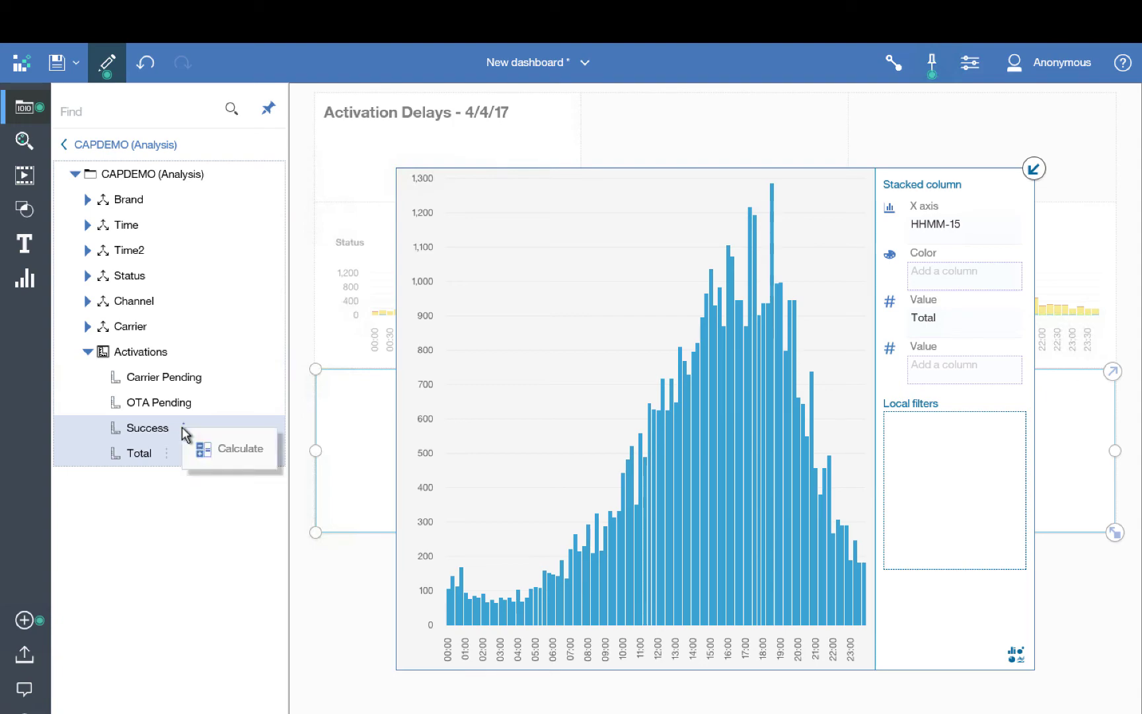
# Build a calculation dividing Success by Total, named 'Current 15m Compl Rate'.
pyautogui.click(226, 448)
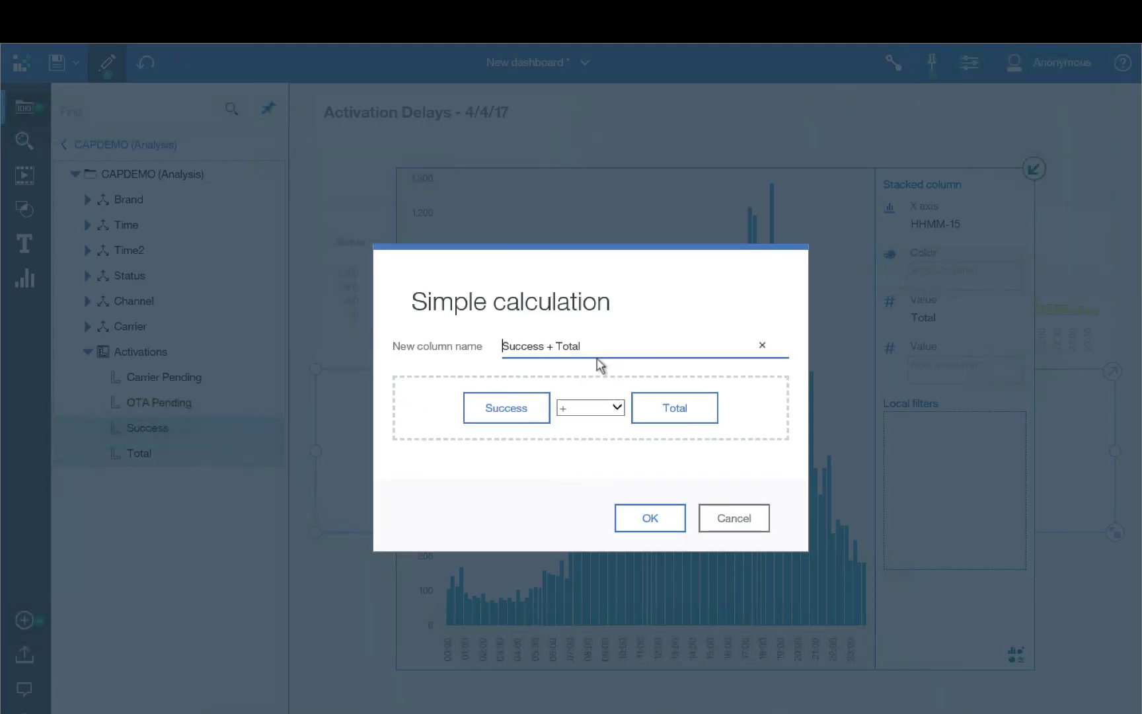
pyautogui.click(617, 405)
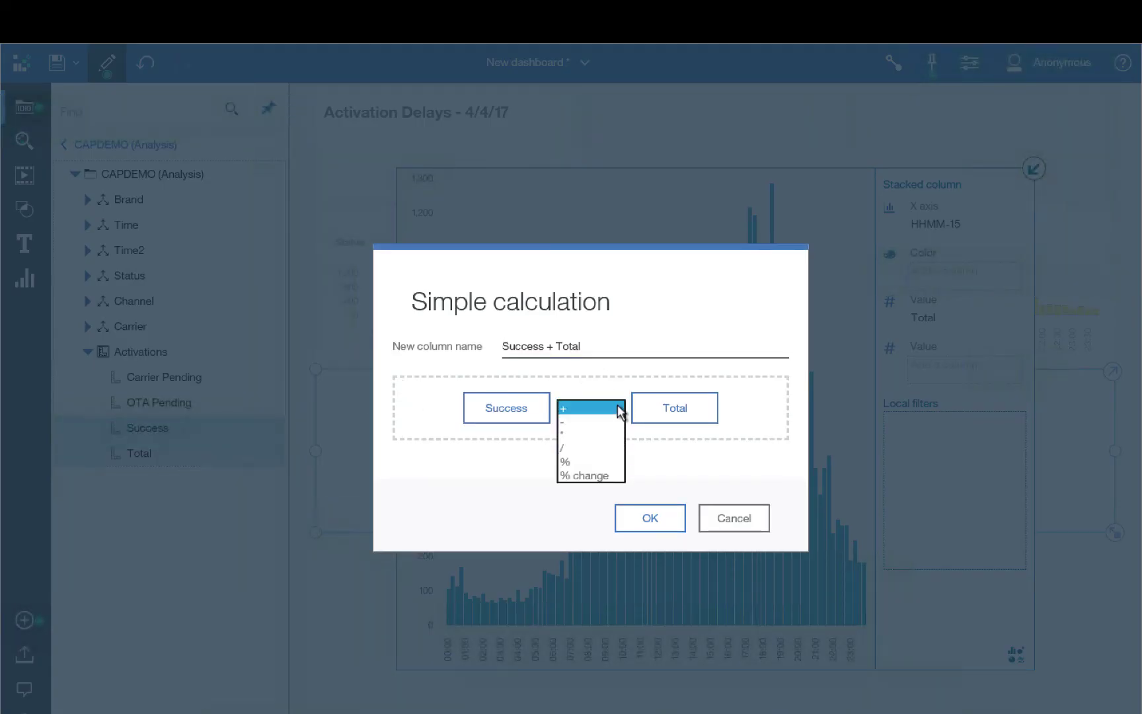
pyautogui.click(566, 449)
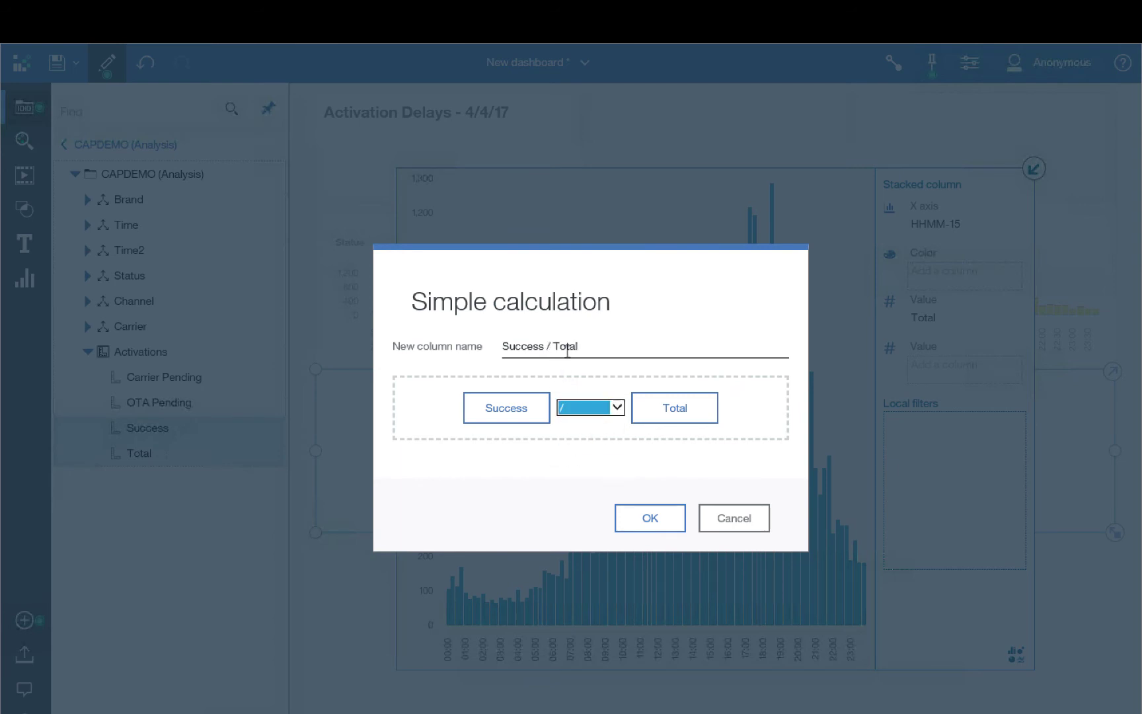
pyautogui.moveTo(588, 348); pyautogui.dragTo(484, 335)
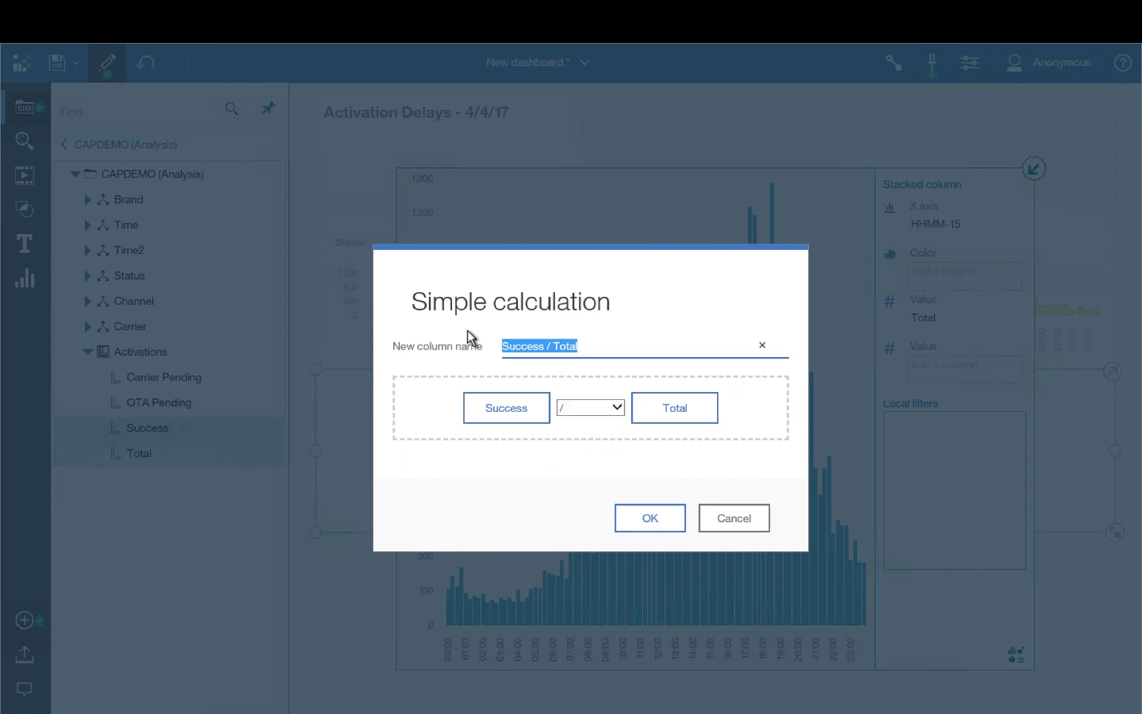
pyautogui.write('Curren')
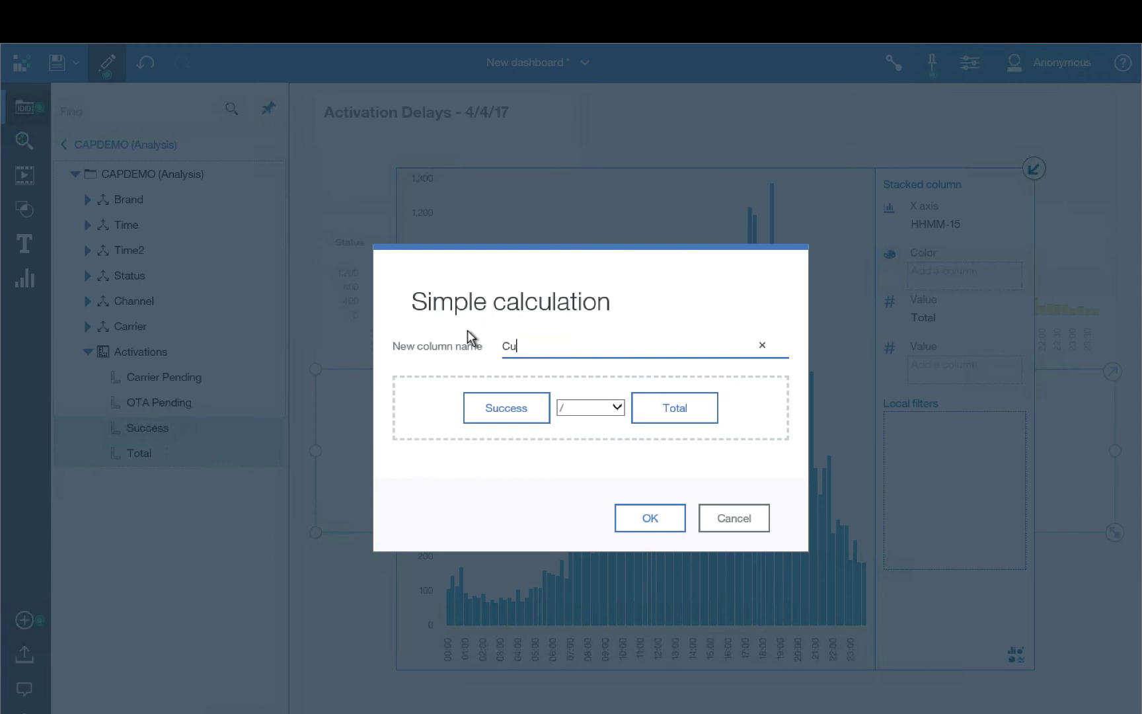
pyautogui.write('t 15m Compl Rate')
# Create the Current 15m Compl Rate measure and make it the chart's value instead of Total.
pyautogui.click(654, 518)
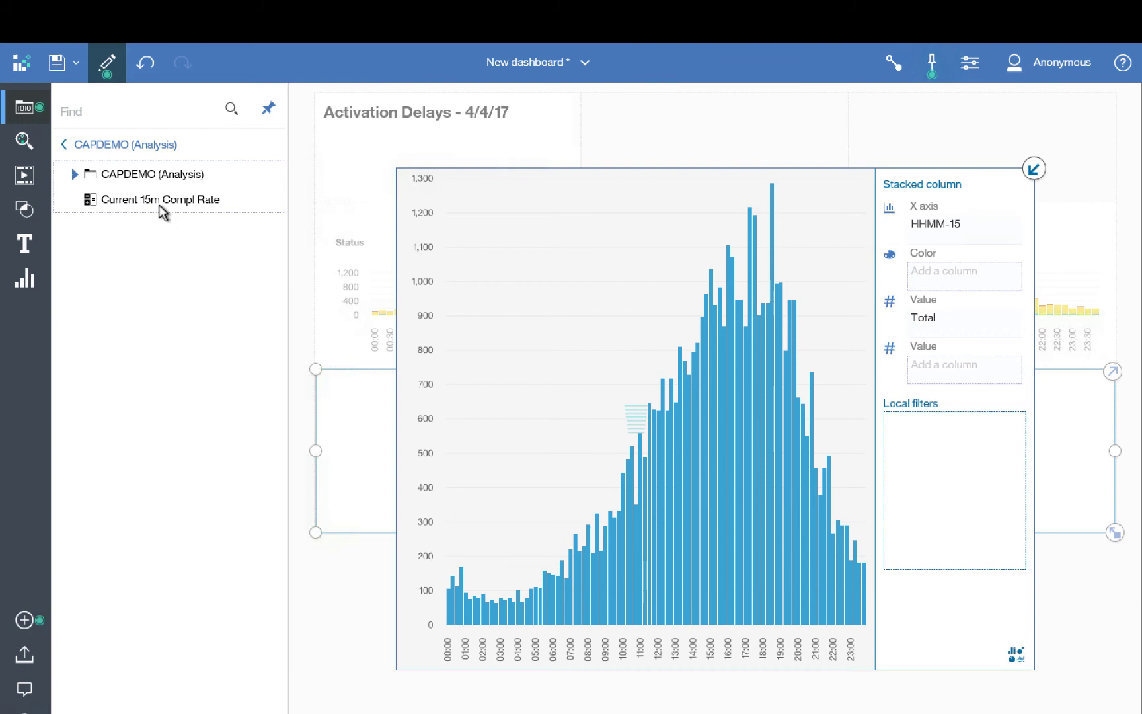
pyautogui.click(154, 203)
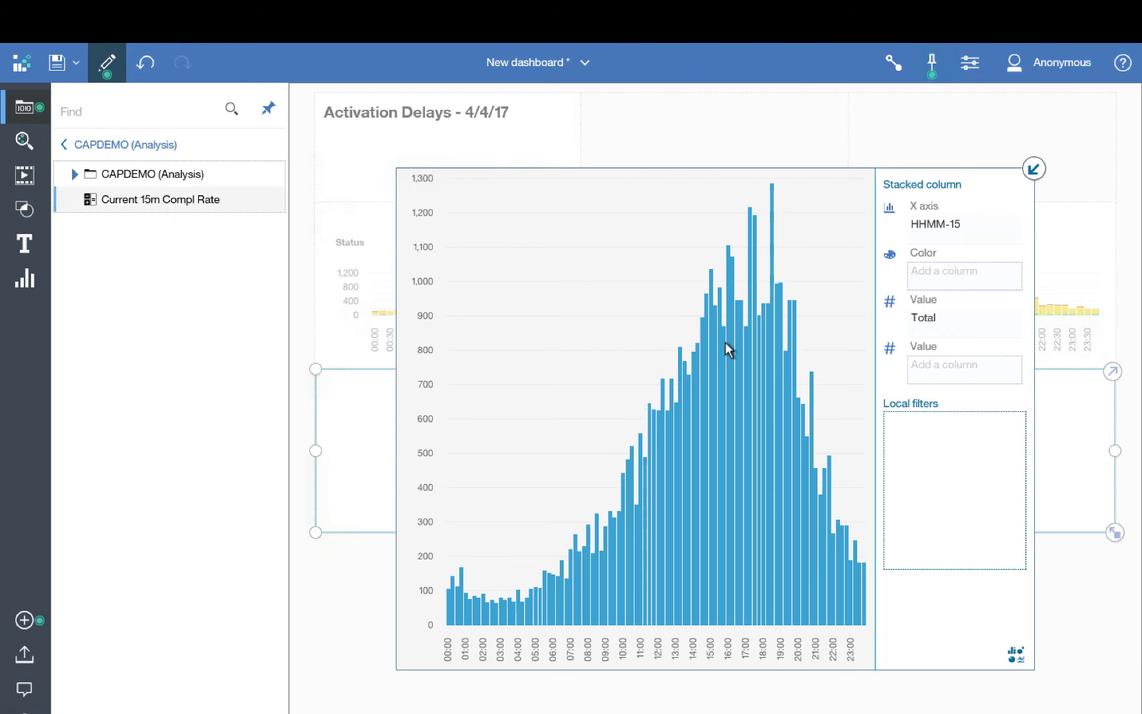
pyautogui.moveTo(725, 342); pyautogui.dragTo(929, 320)
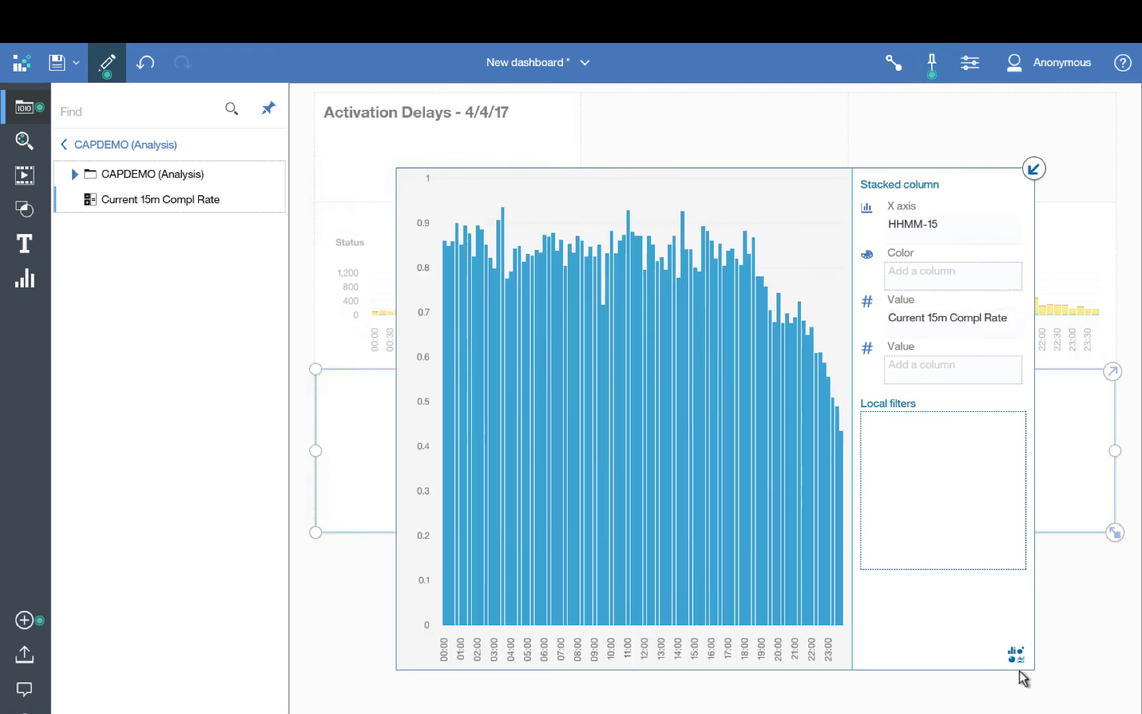
# Switch the chart to a smooth line and restore it to dashboard size.
pyautogui.click(1018, 653)
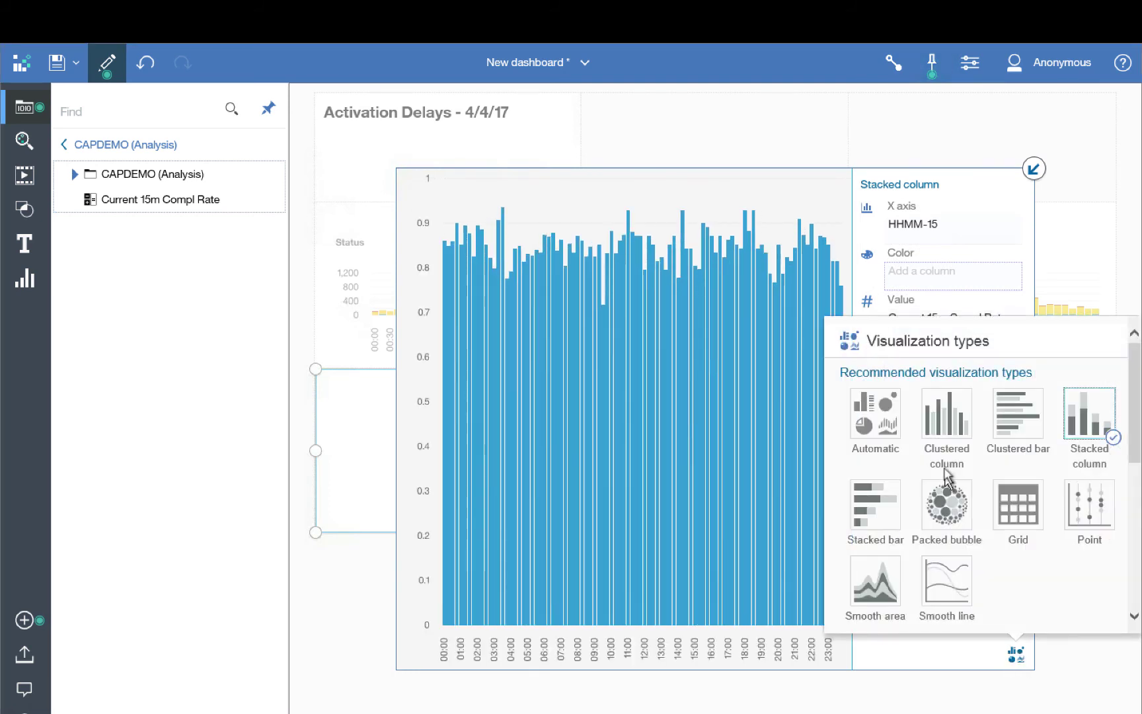
pyautogui.click(958, 593)
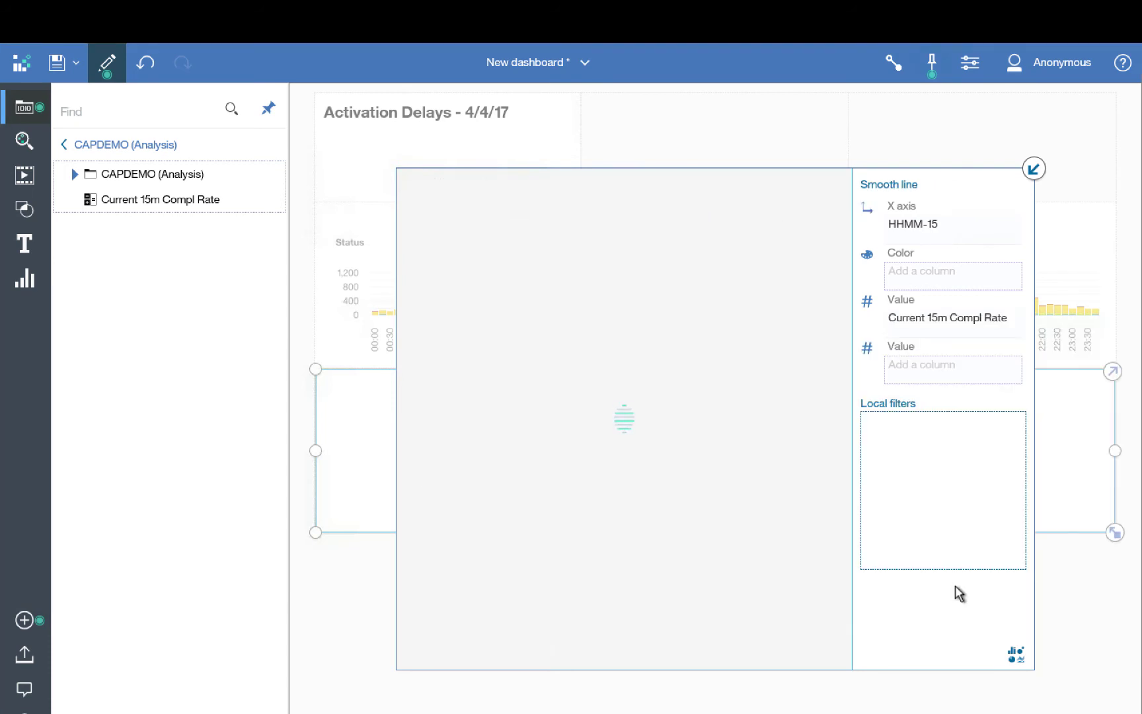
pyautogui.click(1034, 169)
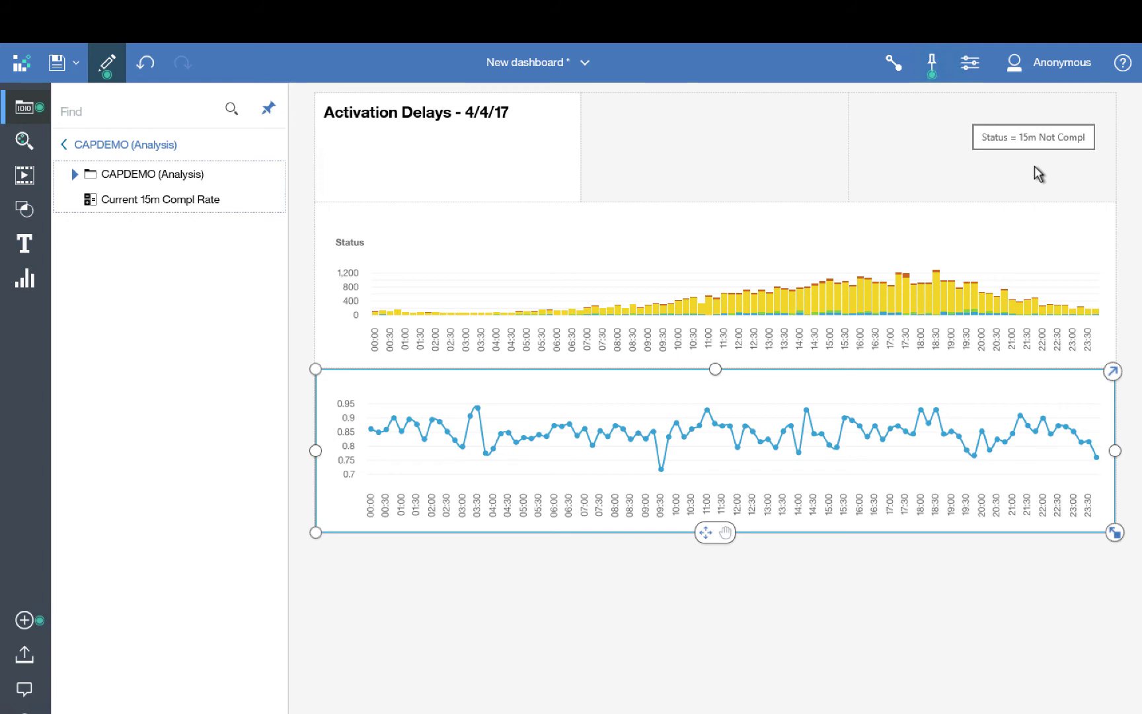
pyautogui.click(26, 109)
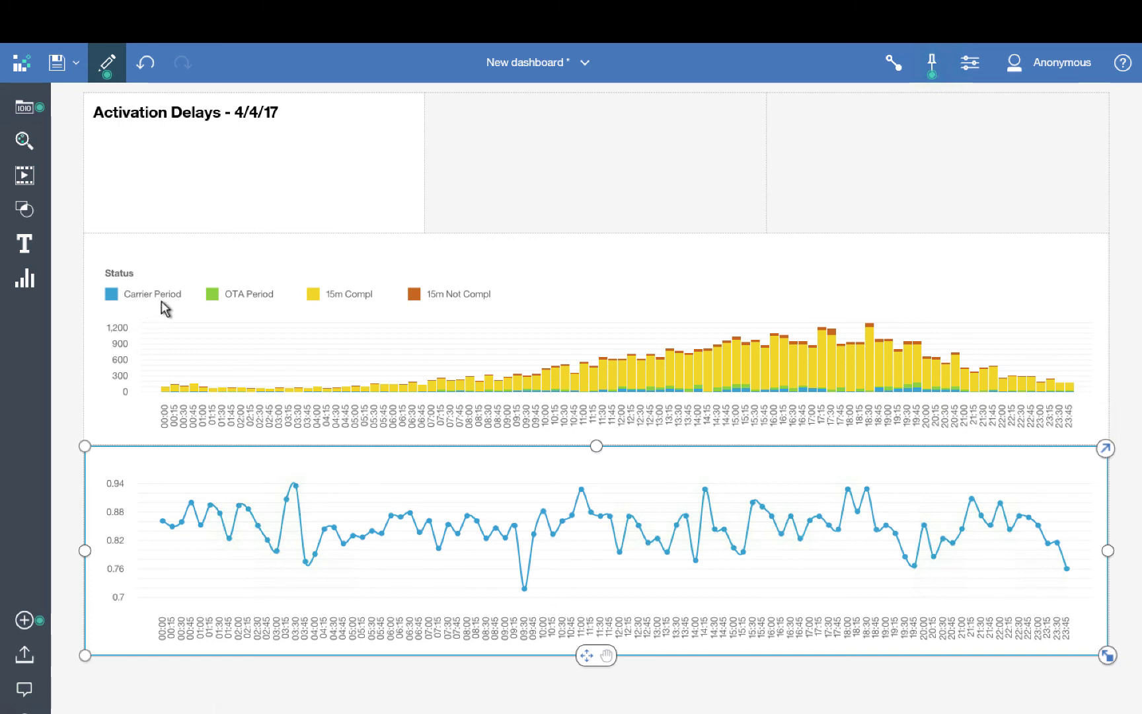
# Place Carrier from CAPDEMO (Analysis) as a list in the top-middle dashboard cell, choosing ACME.
pyautogui.click(25, 108)
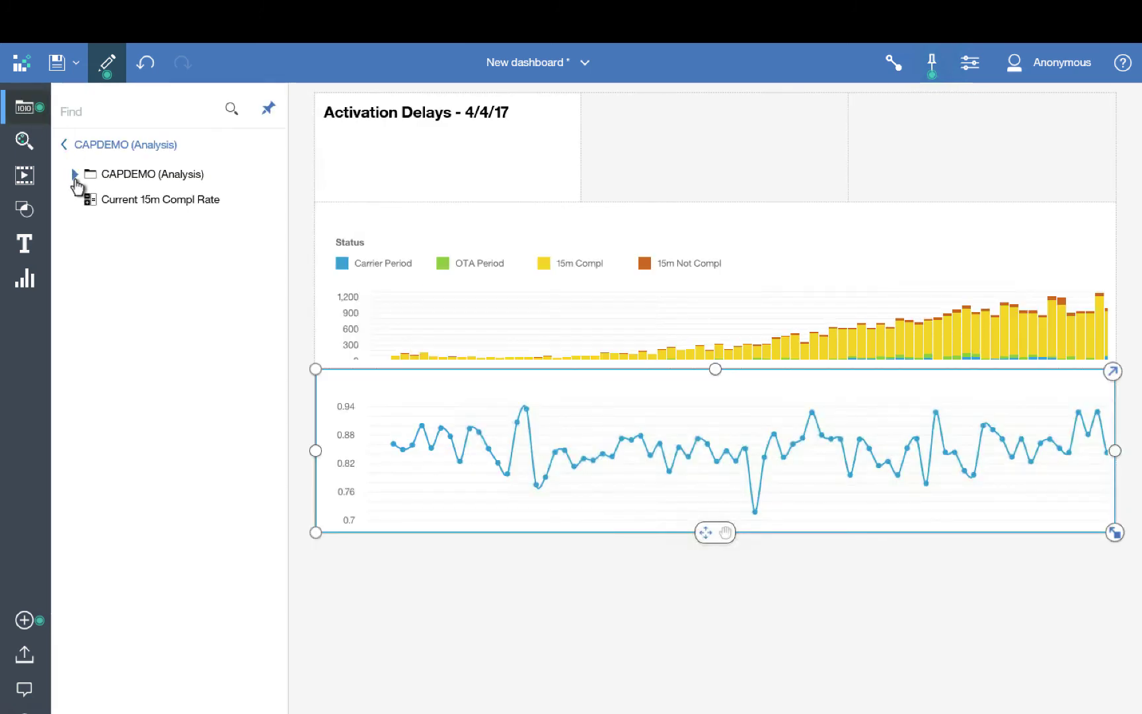
pyautogui.click(75, 175)
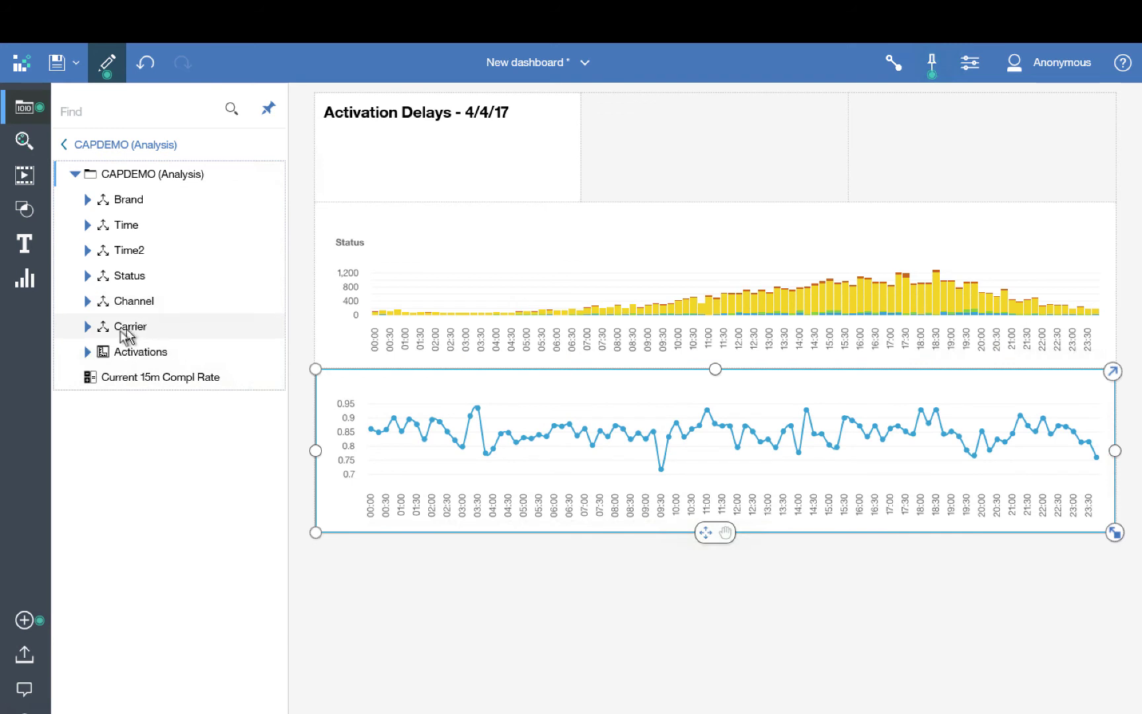
pyautogui.click(88, 328)
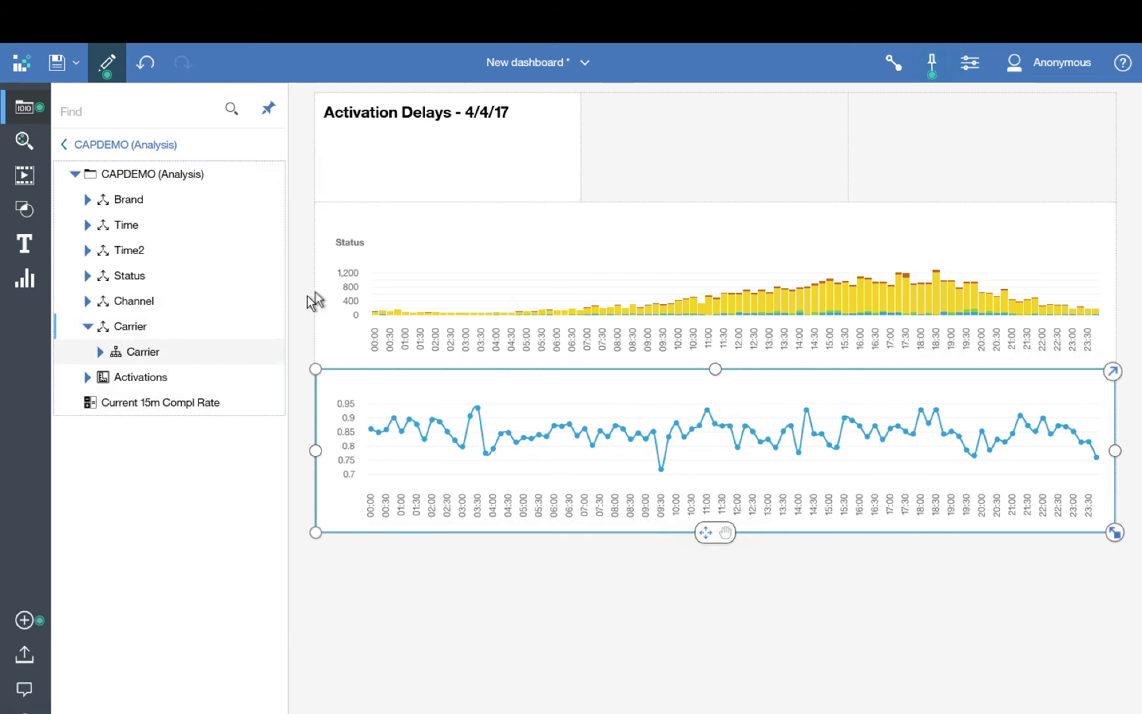
pyautogui.moveTo(143, 352); pyautogui.dragTo(712, 146)
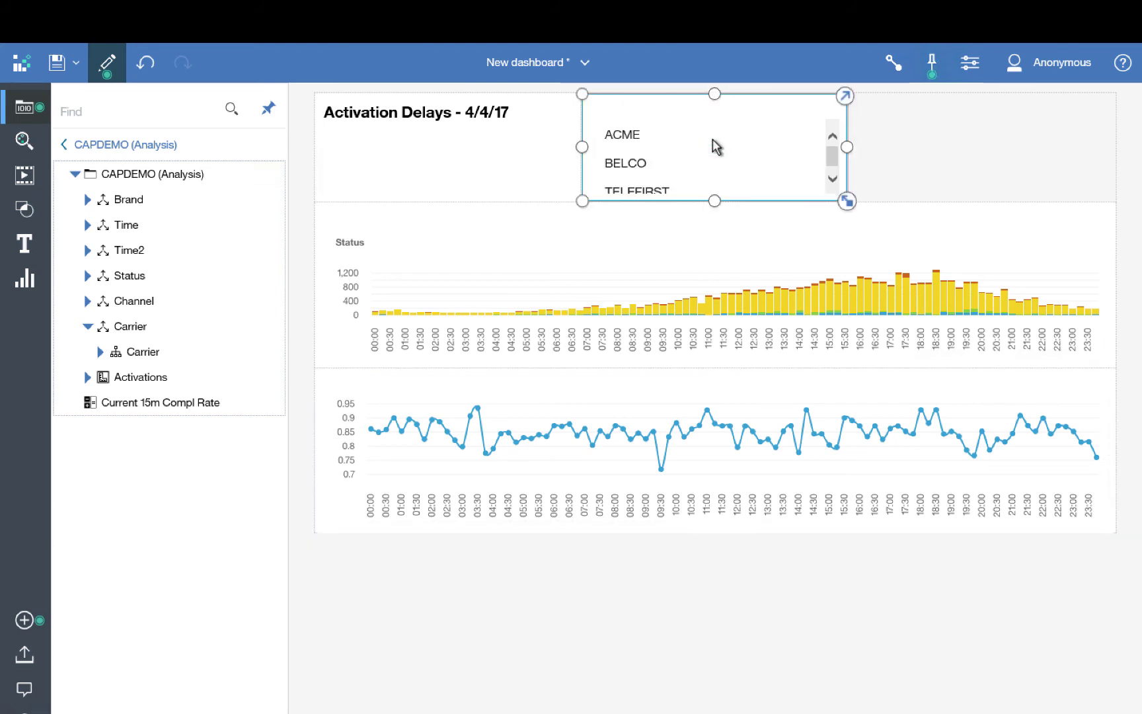
pyautogui.click(711, 140)
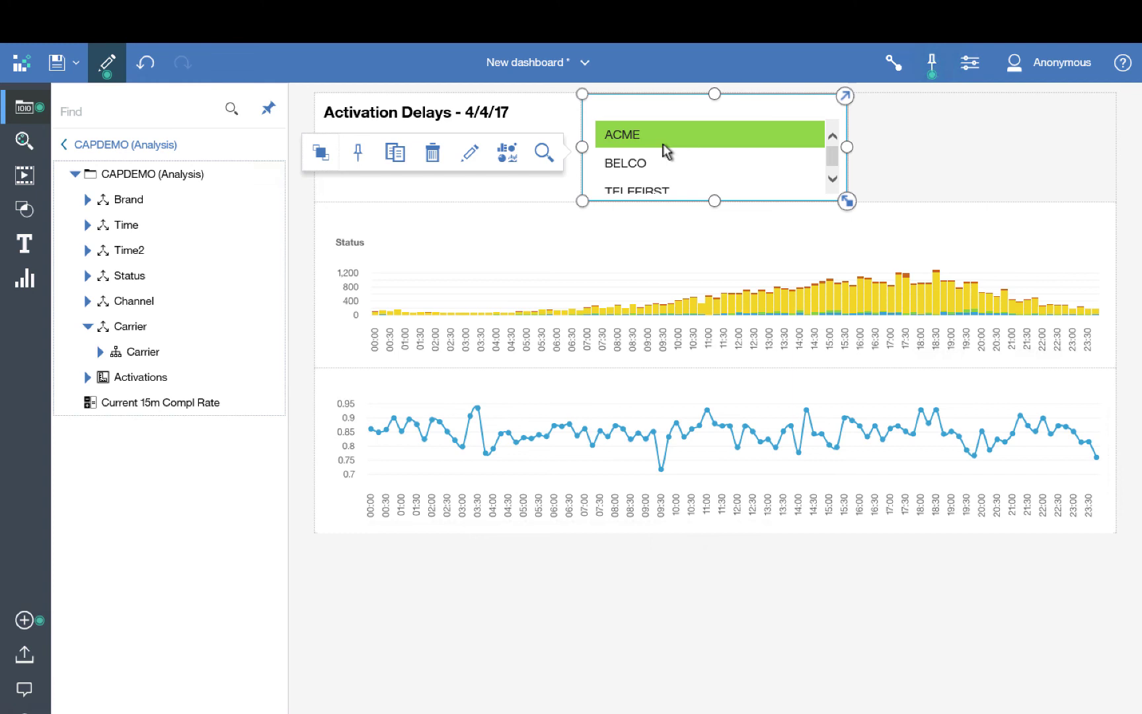
# Select ACME in the Carrier list to filter the Status and completion-rate charts.
pyautogui.click(619, 136)
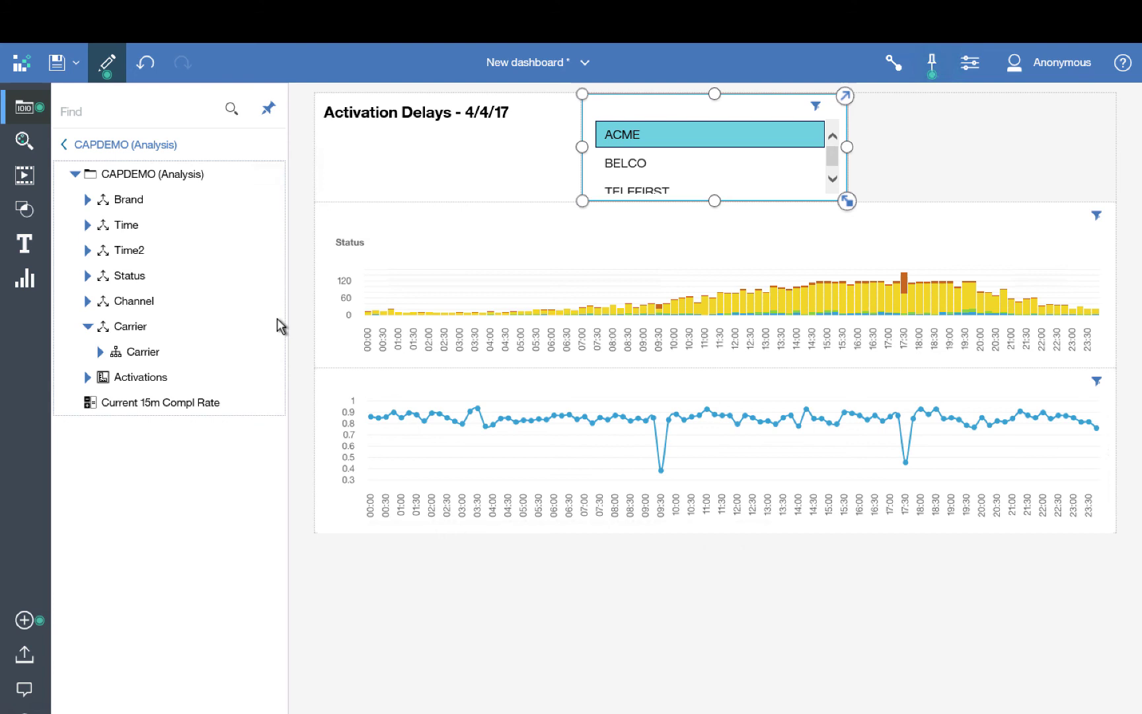
# Add a POC_HOUR list from Time2 > Time > Hour beside the carrier list.
pyautogui.click(88, 250)
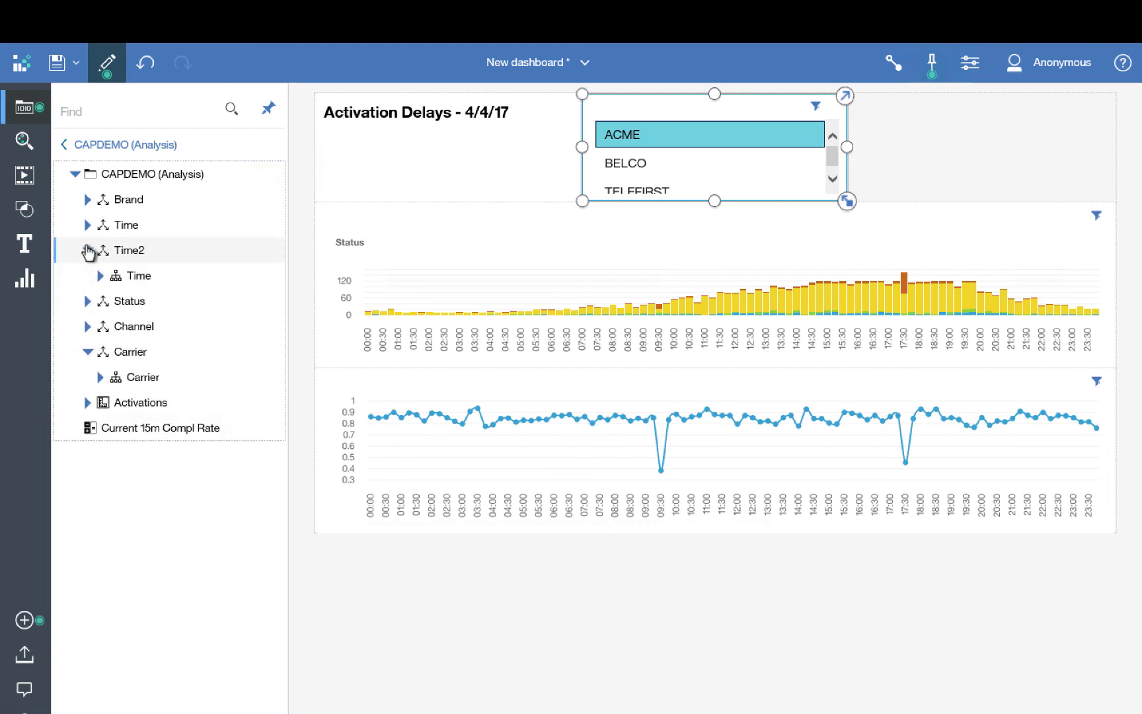
pyautogui.click(100, 276)
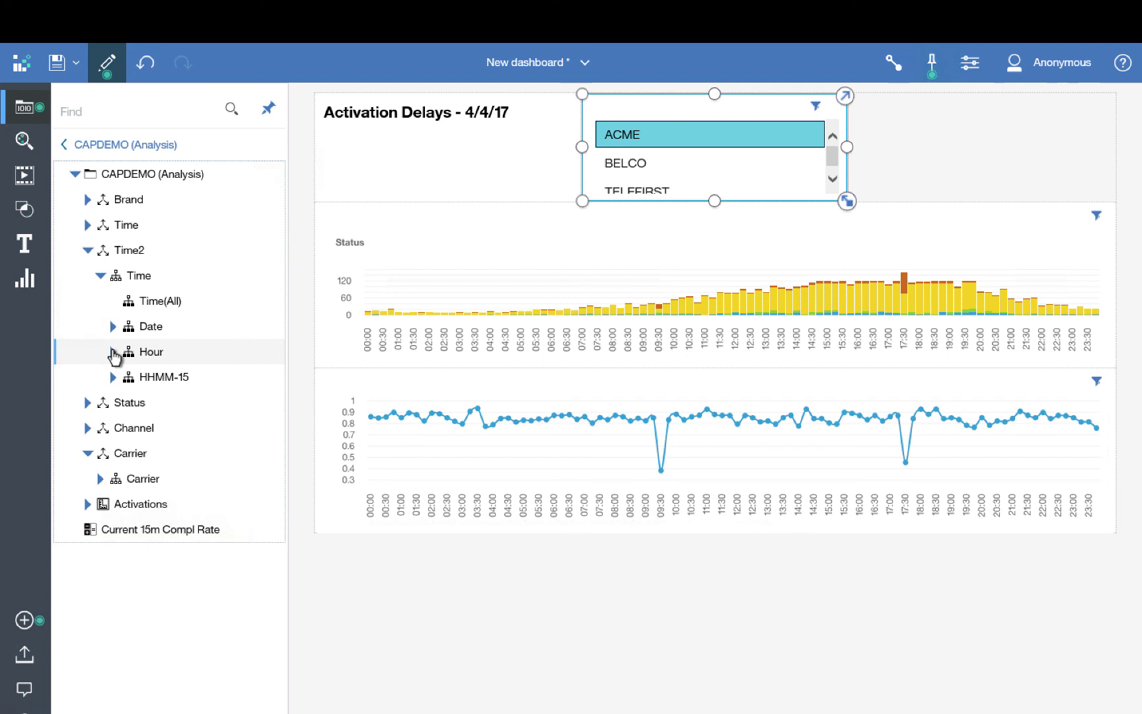
pyautogui.click(113, 353)
pyautogui.moveTo(173, 379); pyautogui.dragTo(972, 146)
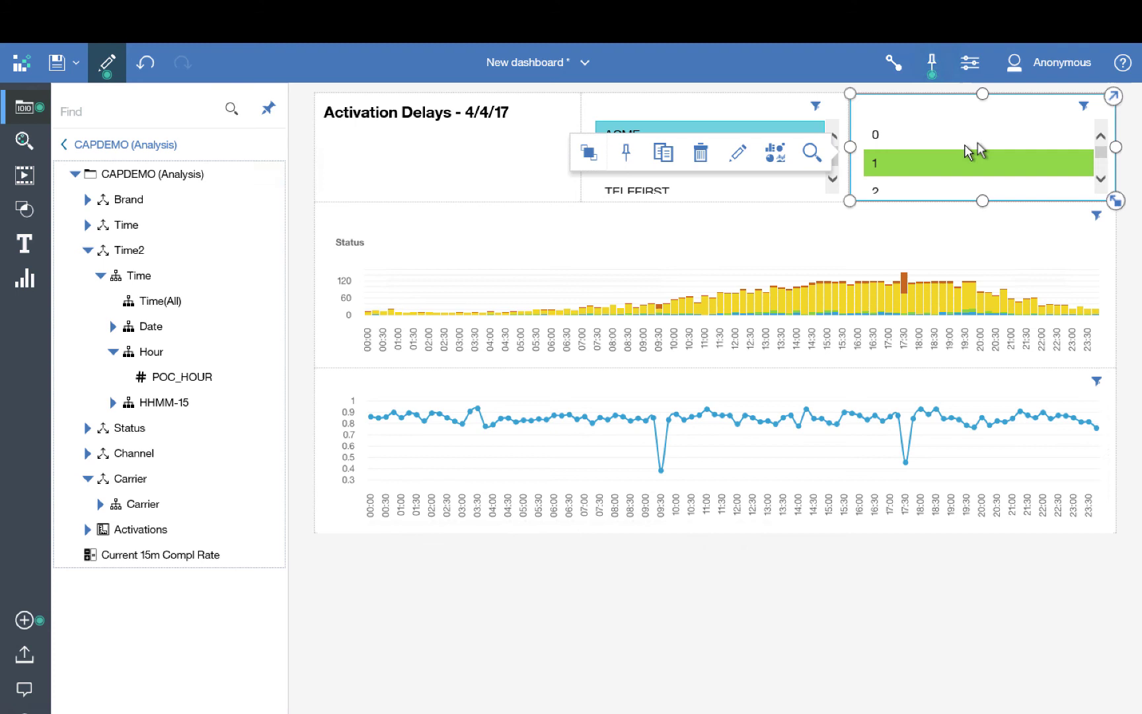
# Limit the hour list to 9 and 17 with a local filter and select both hours.
pyautogui.click(1114, 98)
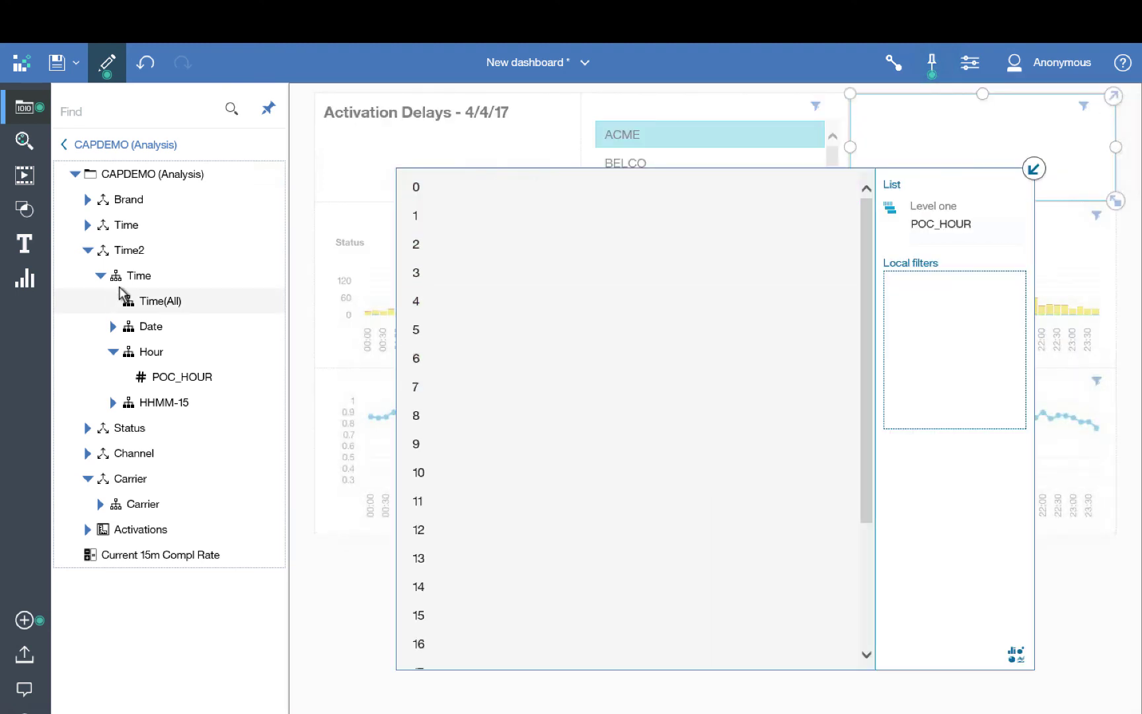
pyautogui.moveTo(438, 327); pyautogui.dragTo(941, 317)
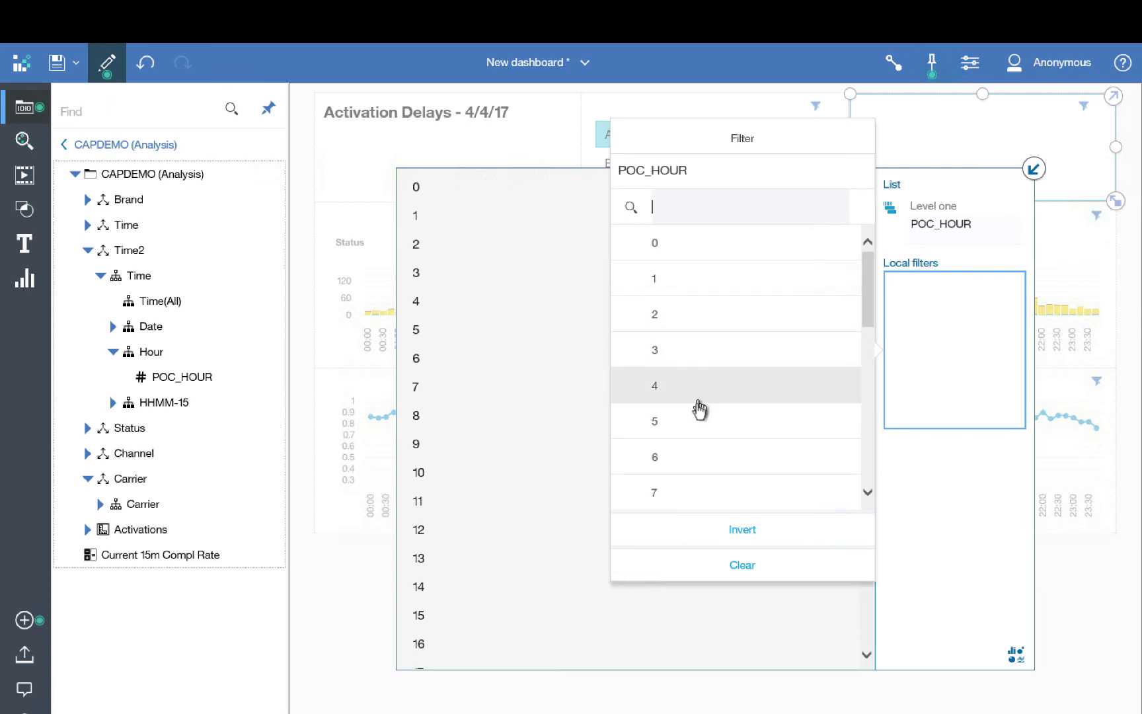
pyautogui.scroll(-3, 688, 461)
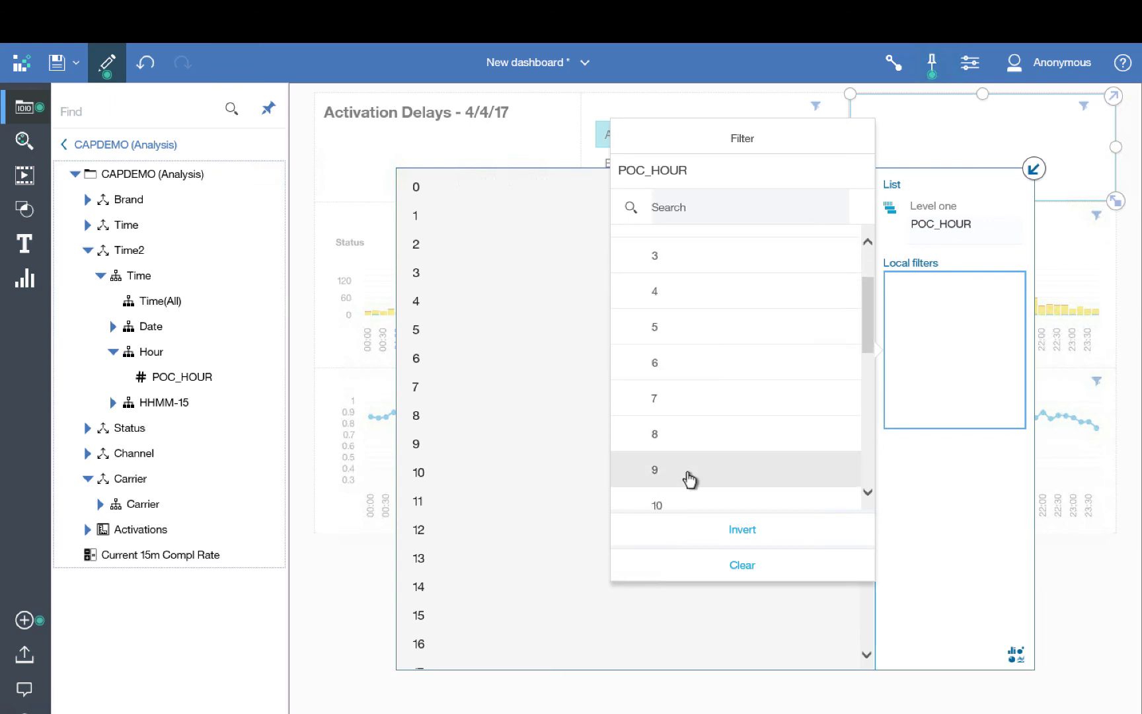
pyautogui.click(688, 476)
pyautogui.scroll(-5, 715, 389)
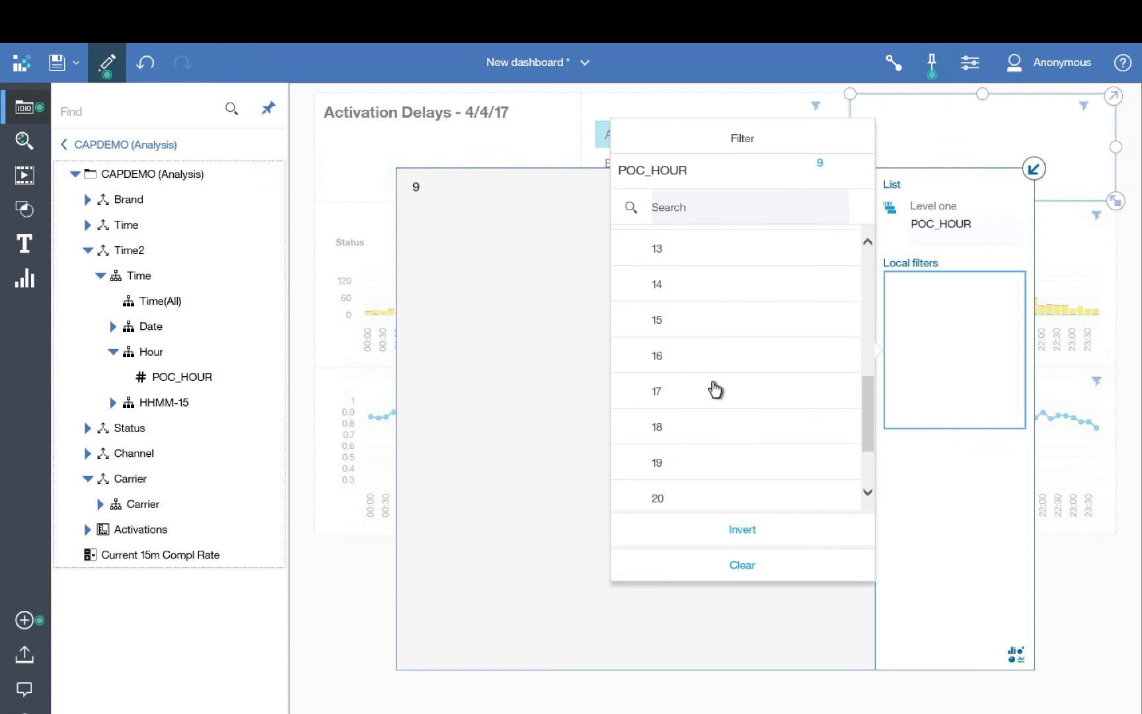
pyautogui.click(706, 392)
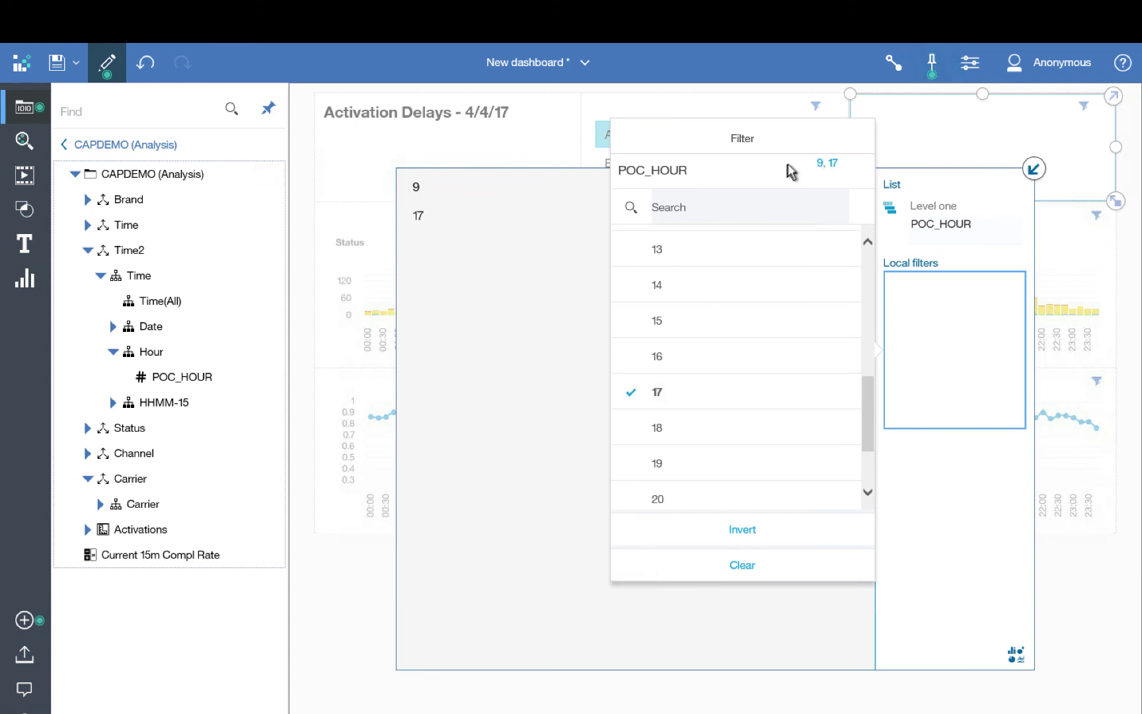
pyautogui.click(957, 494)
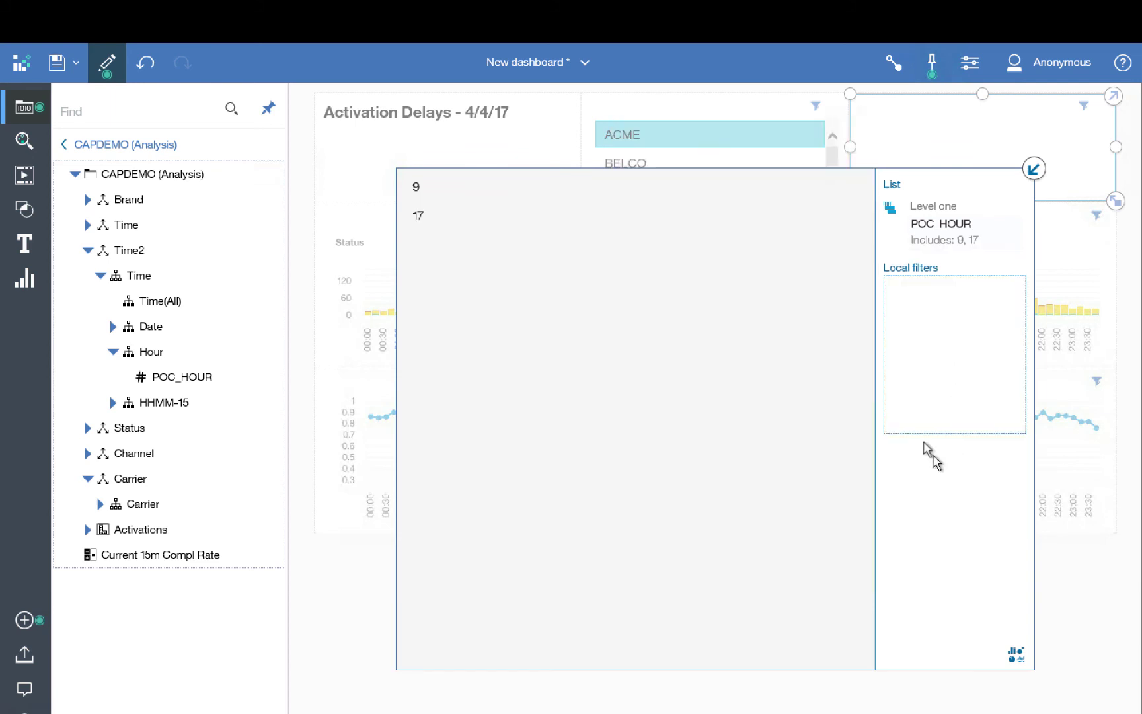
pyautogui.click(506, 190)
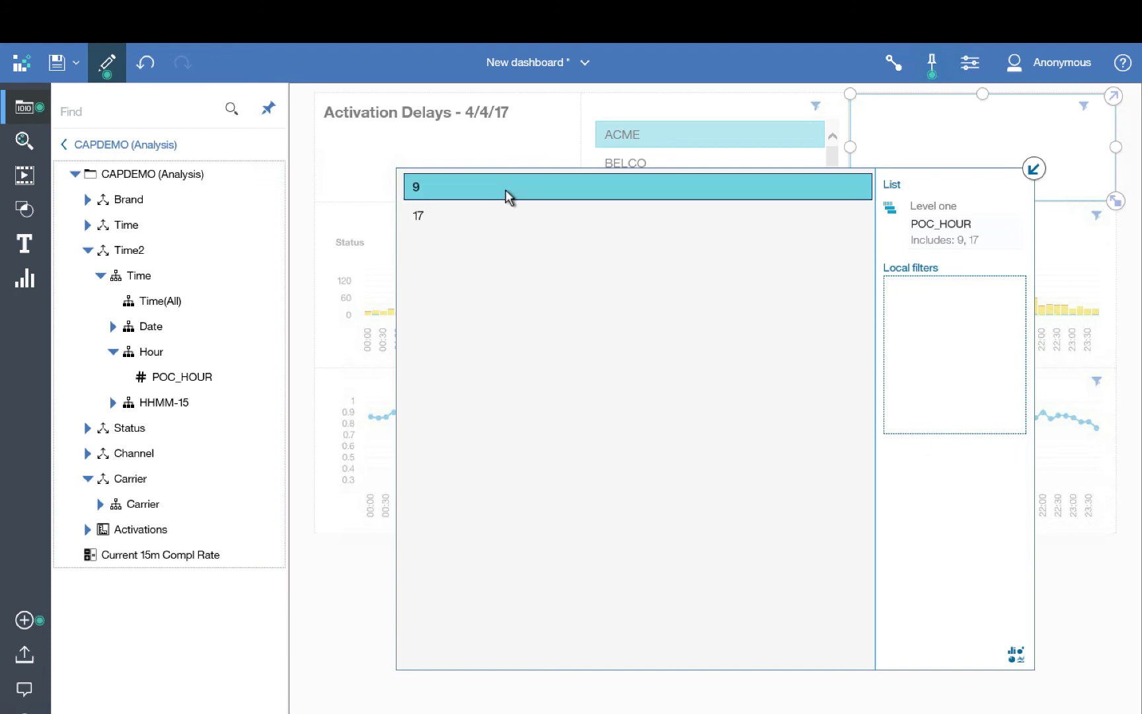
pyautogui.doubleClick(476, 214)
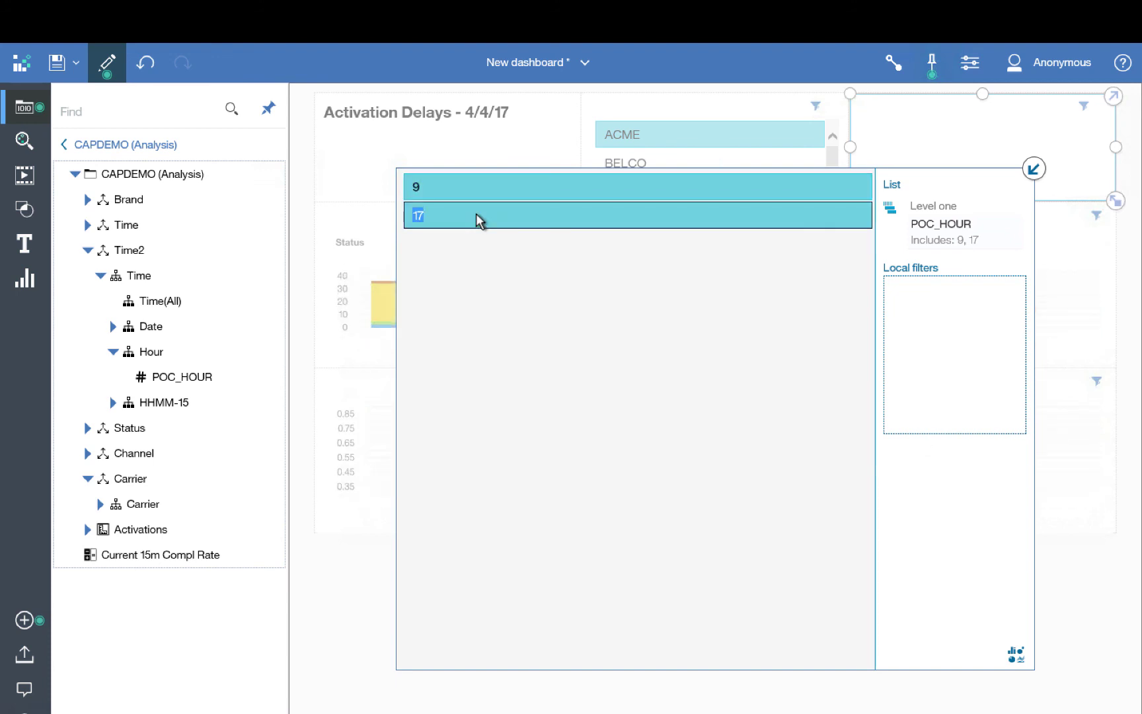
pyautogui.click(1033, 169)
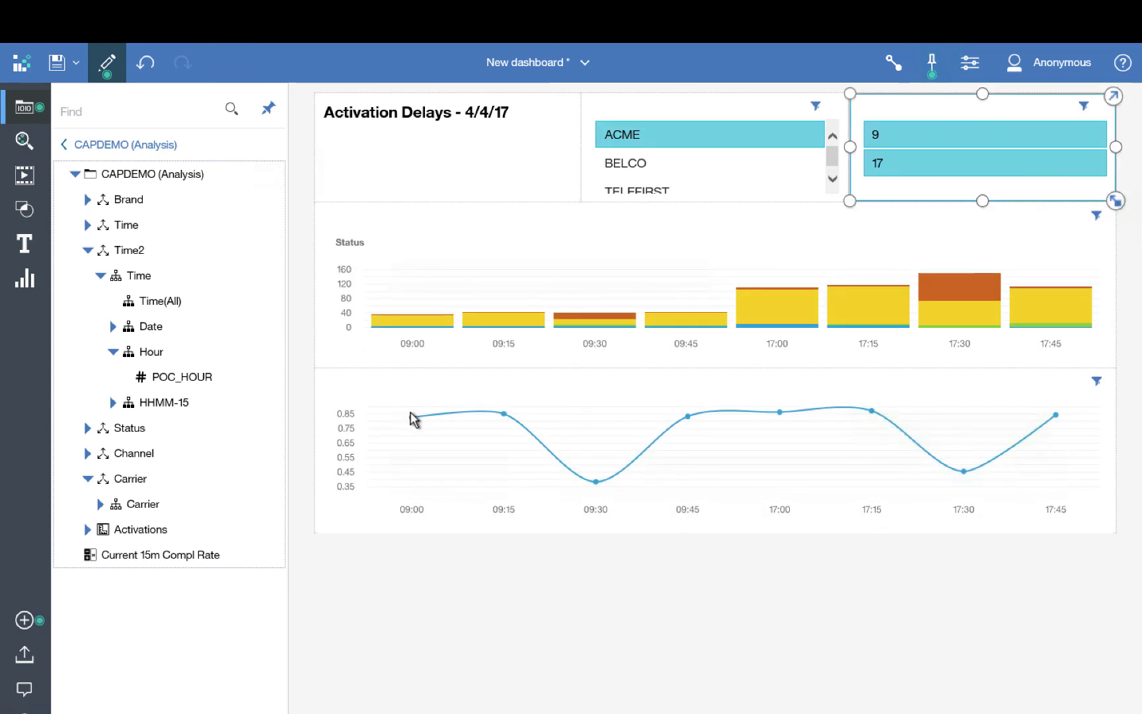
# Hide the data tree and inspect values on the filtered charts' bars.
pyautogui.click(23, 115)
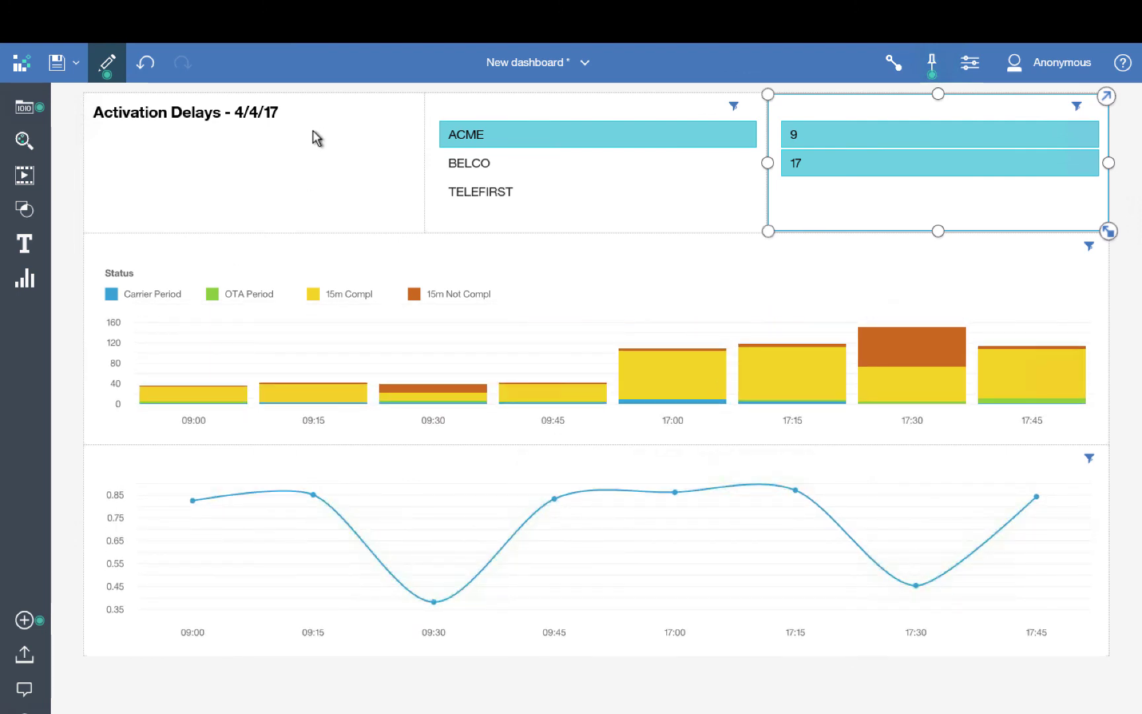
pyautogui.moveTo(450, 395)
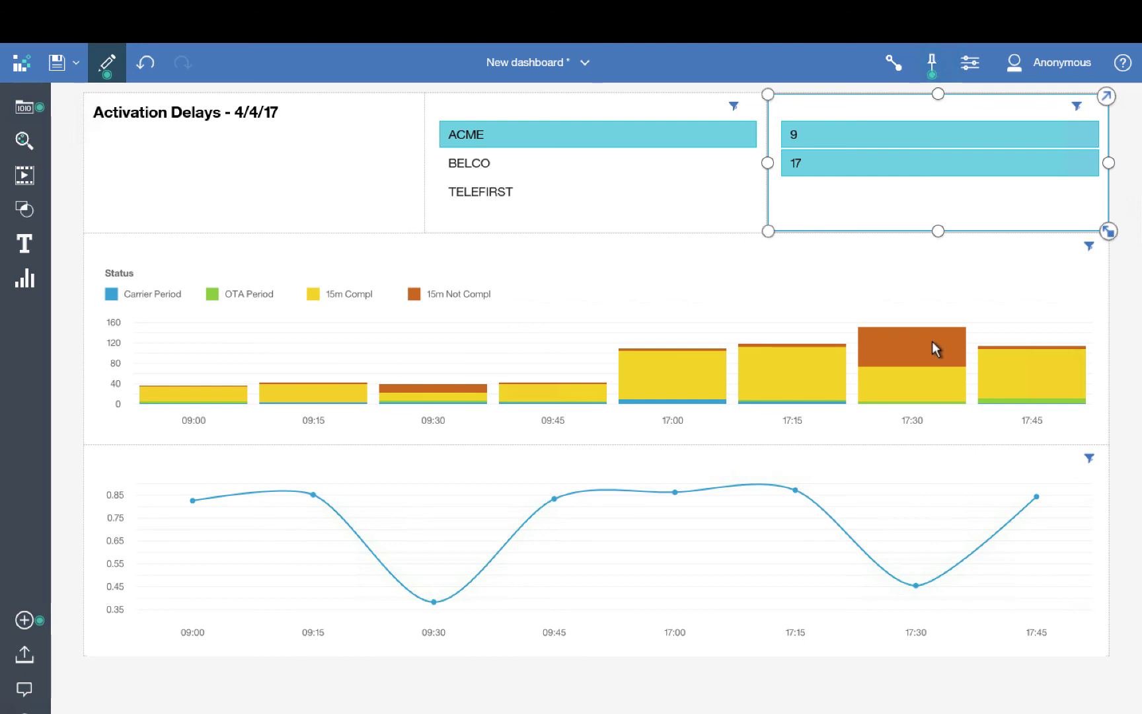
pyautogui.moveTo(931, 341)
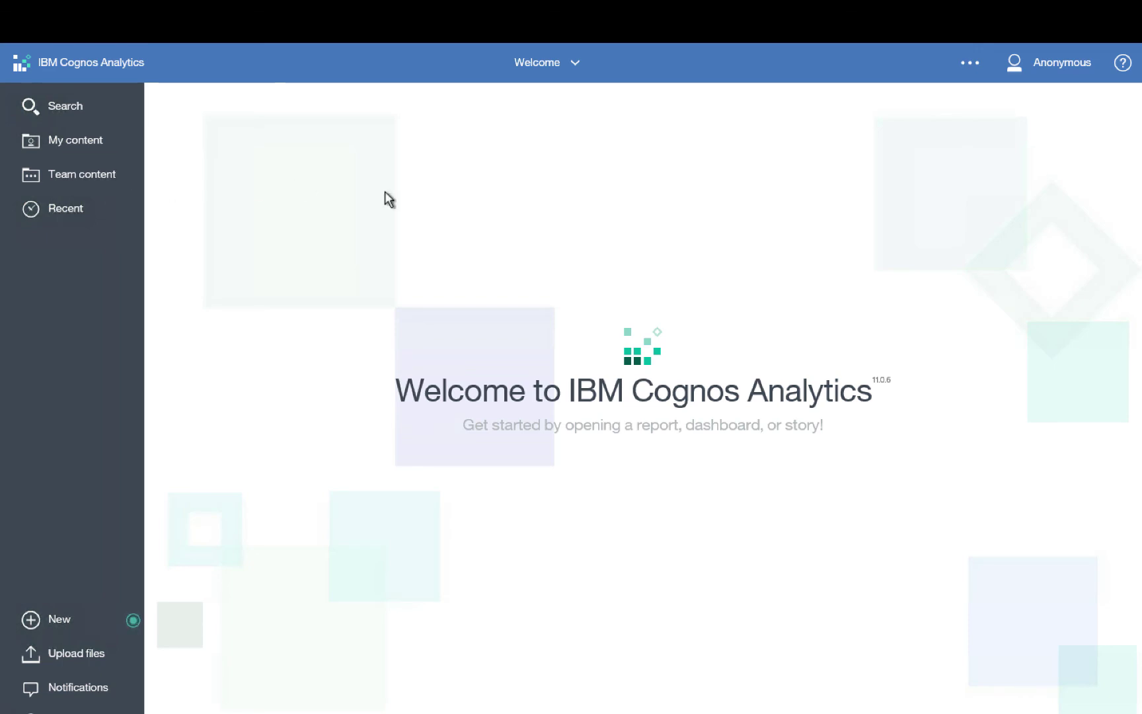
# Open Activation Summary from Team content > Samples > Telco Demo Content > Reports.
pyautogui.click(84, 177)
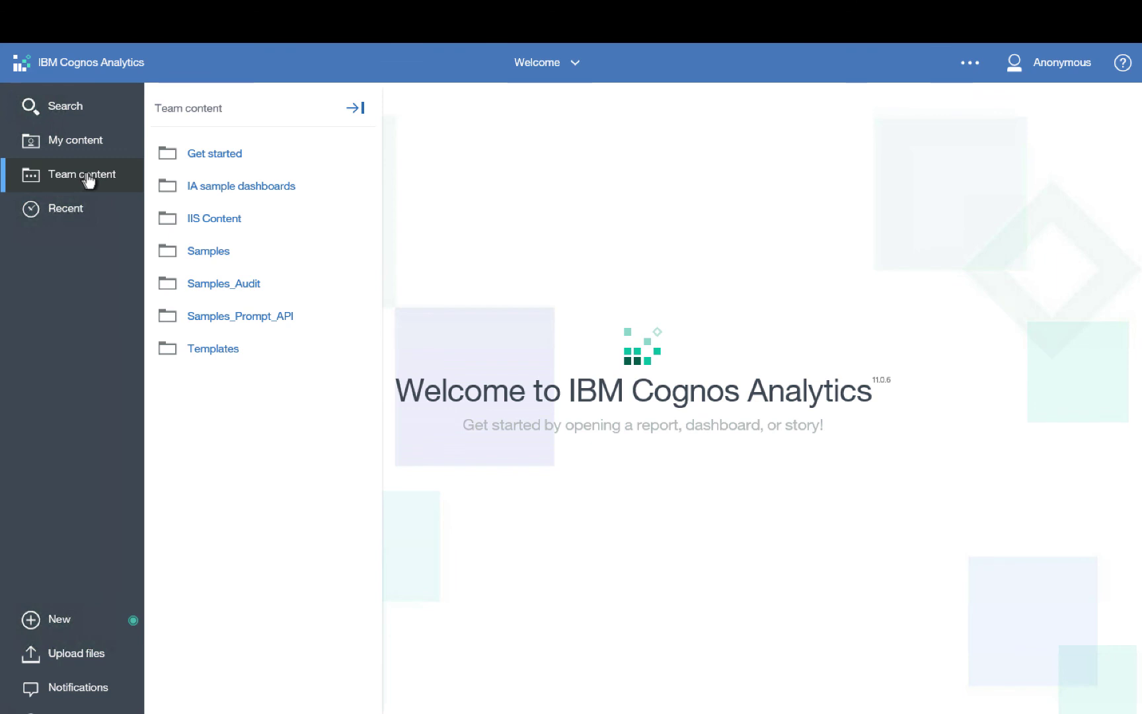
pyautogui.click(208, 256)
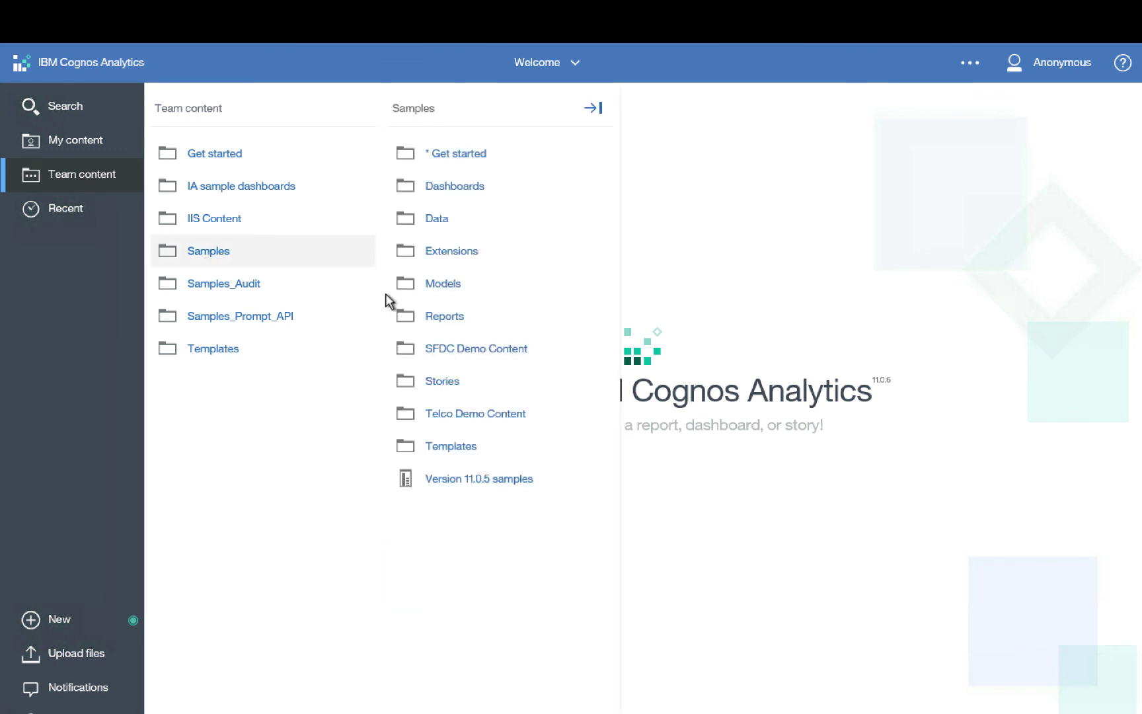
pyautogui.click(440, 423)
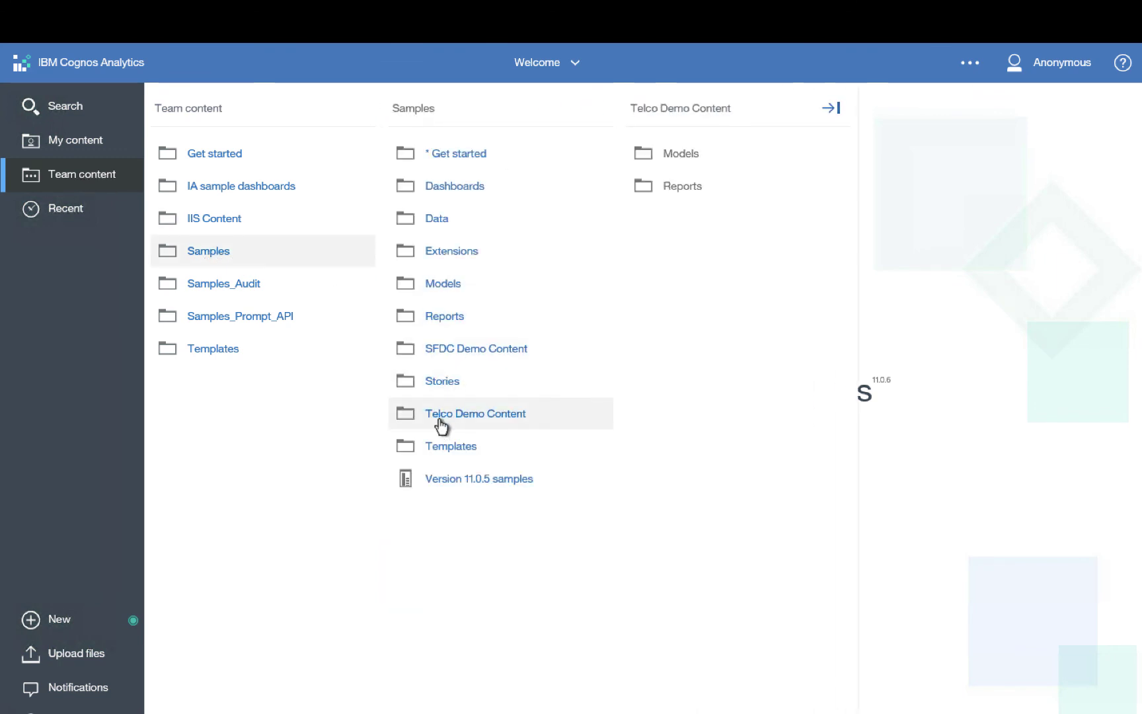
pyautogui.click(682, 192)
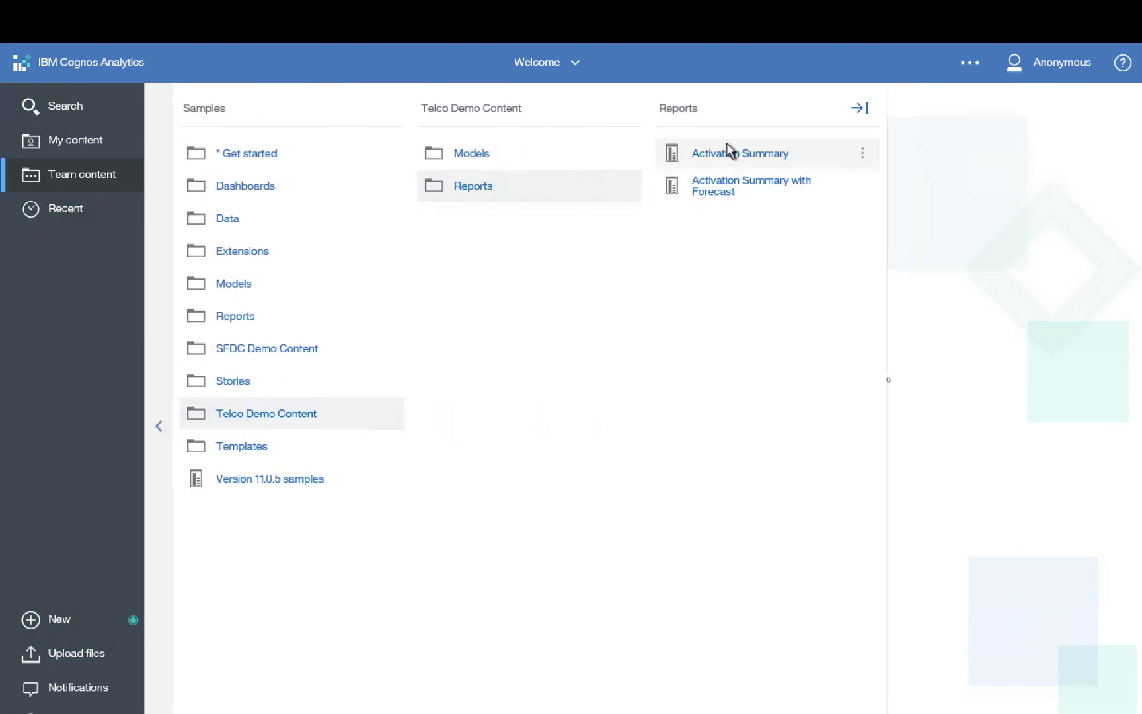
pyautogui.click(730, 153)
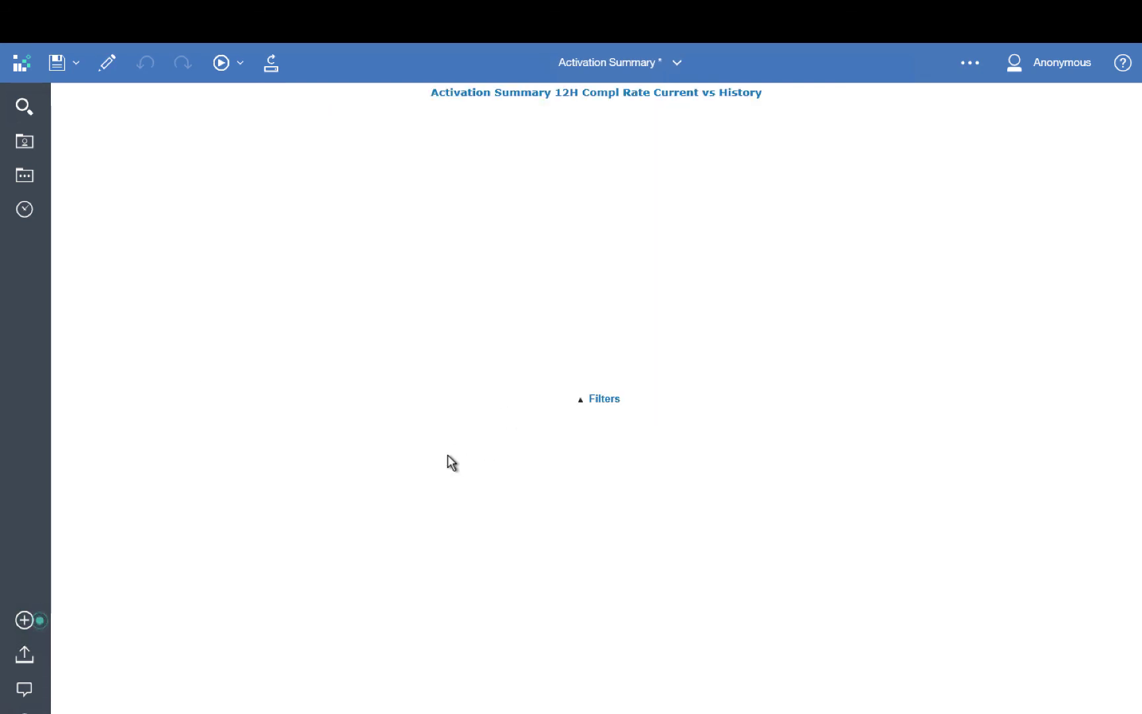
# Expand the report filters, choose ACME as Carrier and apply with Finish.
pyautogui.click(582, 400)
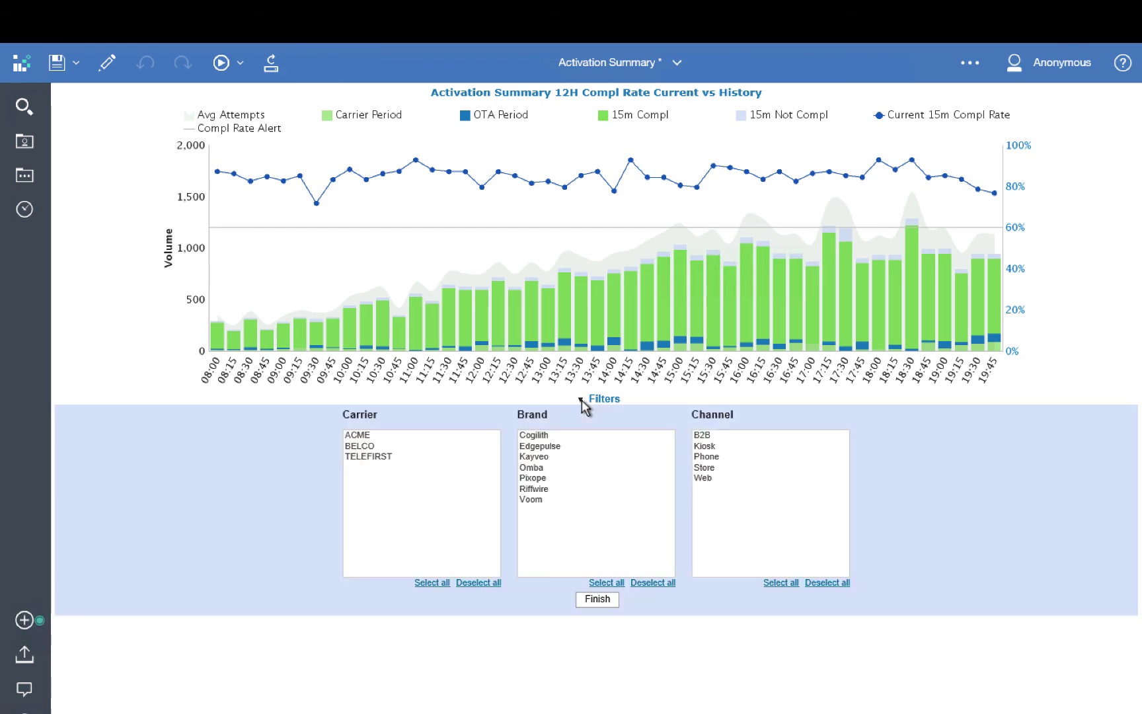
pyautogui.click(370, 437)
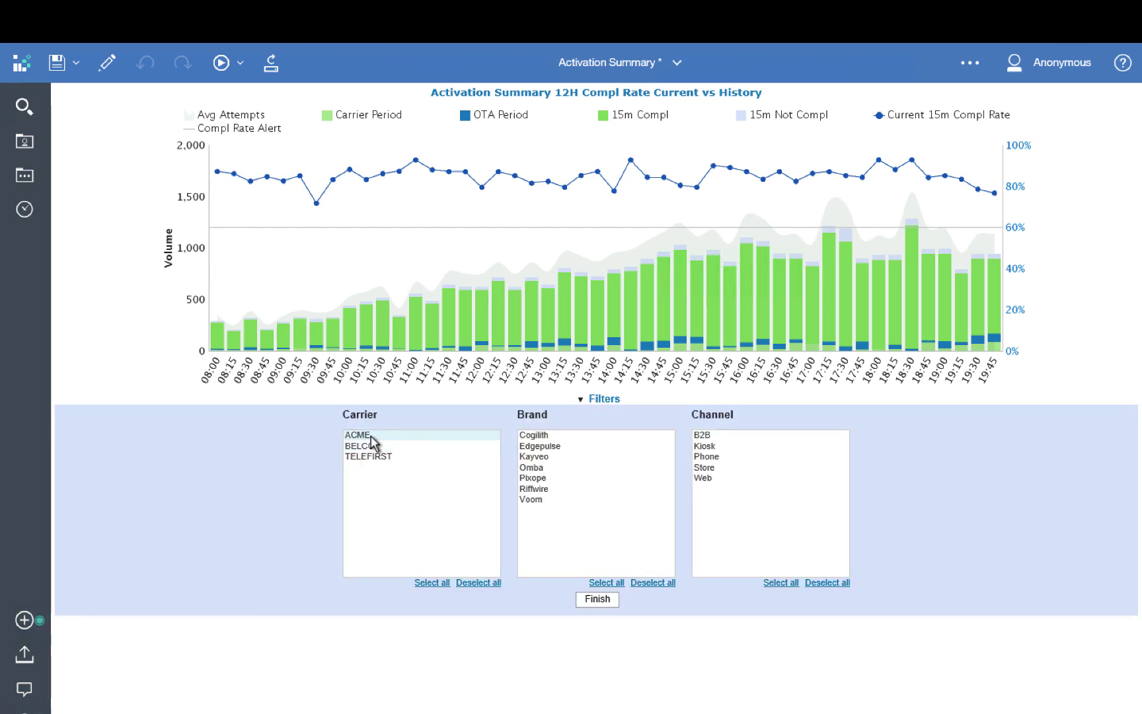
pyautogui.click(595, 599)
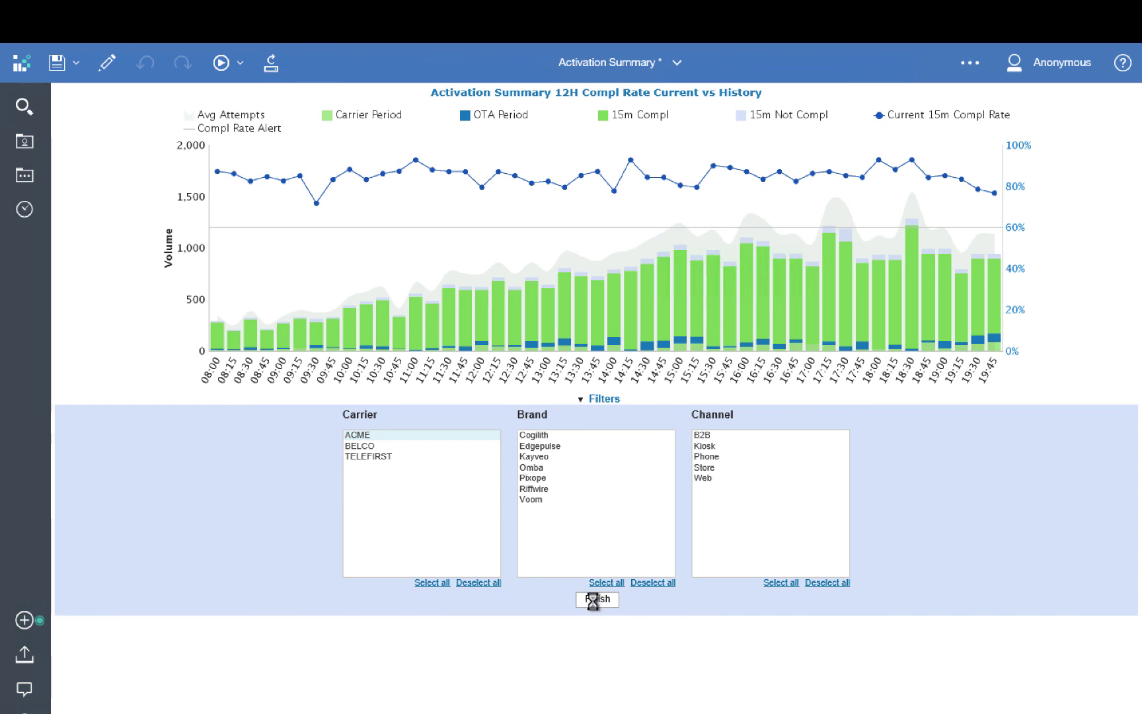